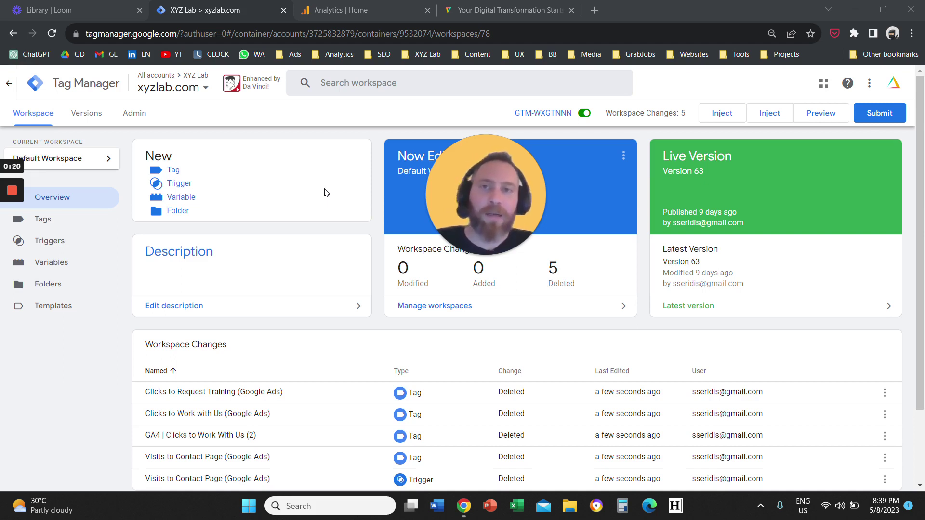
- Switch to Google Analytics and open the Traffic acquisition report in the Life cycle reports
{"action": "left_click", "coordinate": [363, 16]}
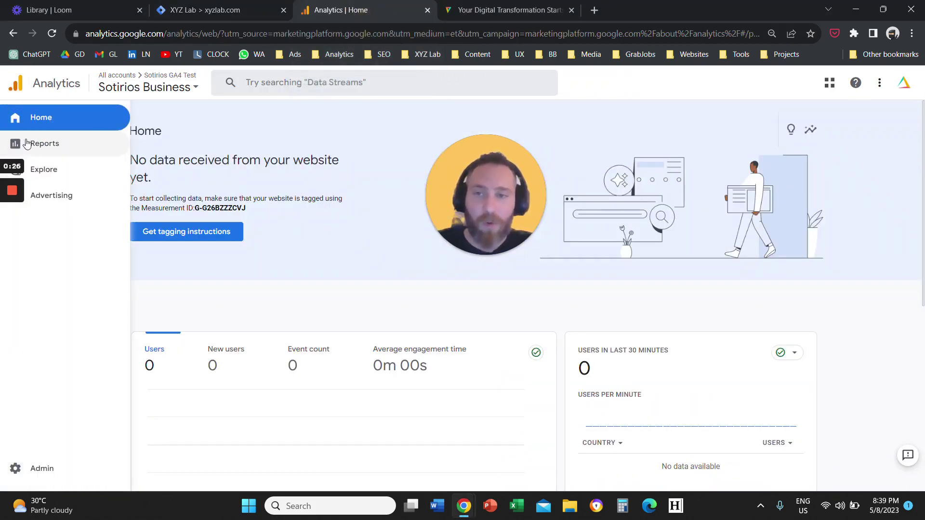
{"action": "left_click", "coordinate": [26, 143]}
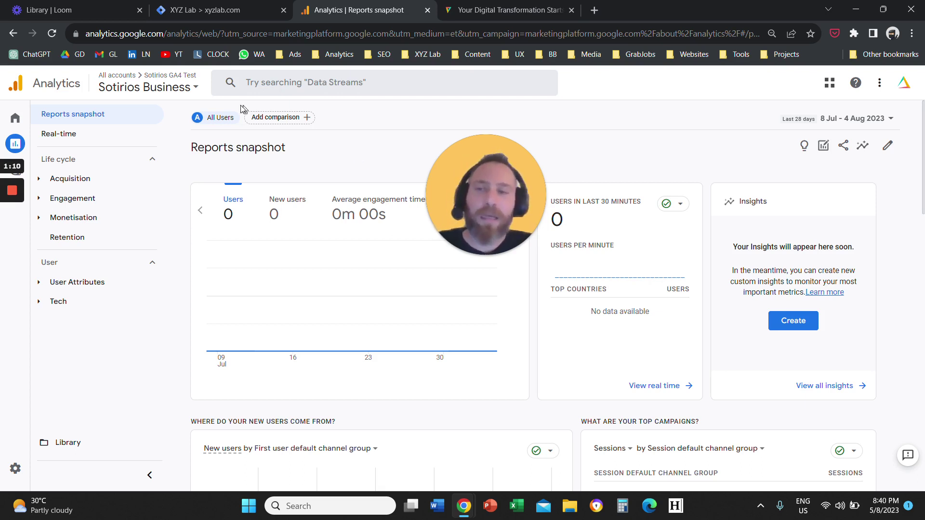
{"action": "left_click", "coordinate": [42, 179]}
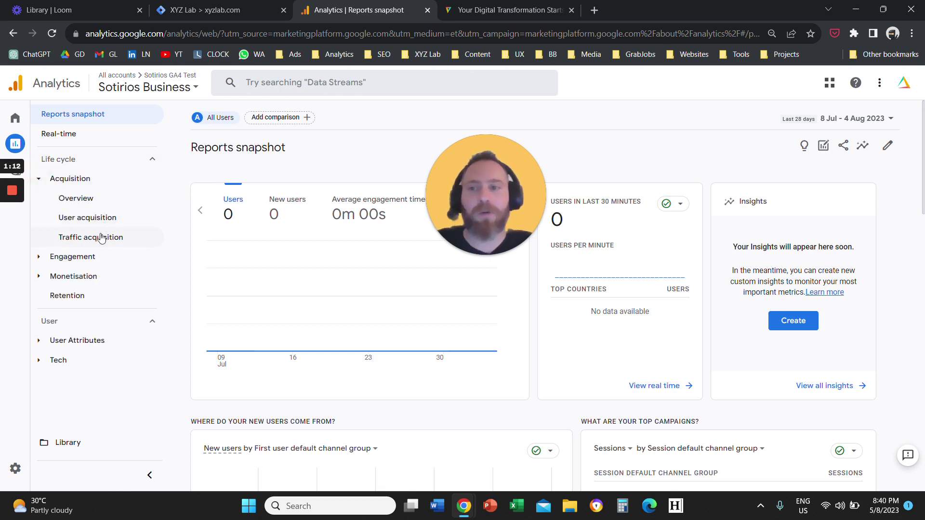
{"action": "left_click", "coordinate": [114, 237]}
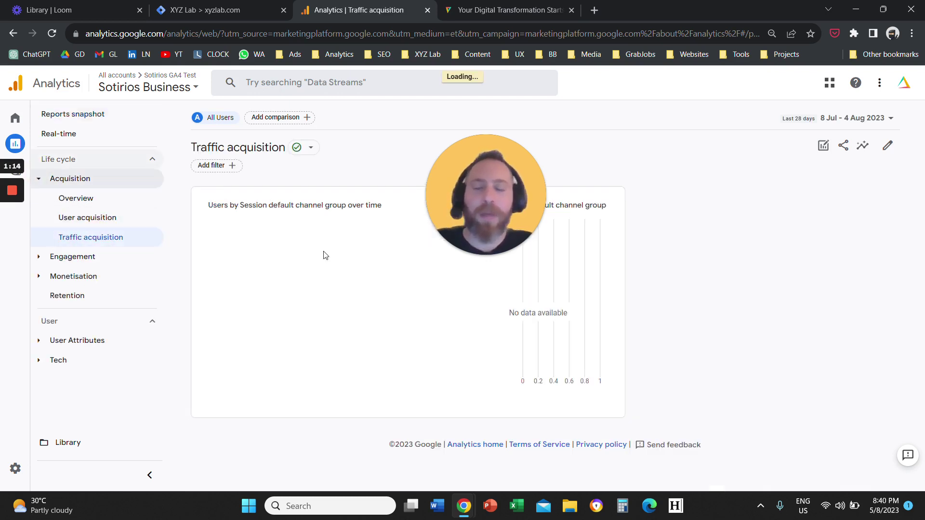
- Examine the columns of the Traffic acquisition table, especially Event count, Conversions and Total revenue
{"action": "scroll", "coordinate": [382, 320], "scroll_direction": "down", "scroll_amount": 3}
{"action": "scroll", "coordinate": [426, 363], "scroll_direction": "down", "scroll_amount": 1}
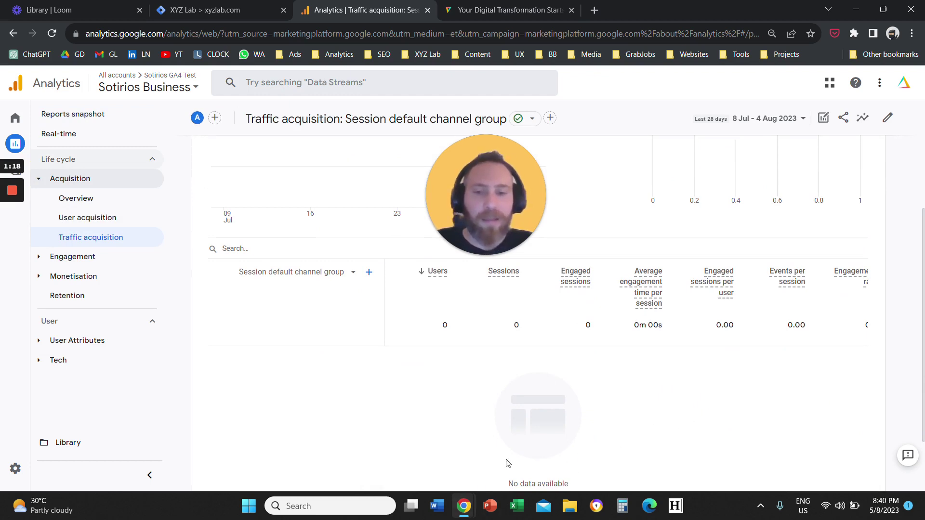
{"action": "scroll", "coordinate": [578, 424], "scroll_direction": "down", "scroll_amount": 2}
{"action": "left_click_drag", "start_coordinate": [498, 447], "coordinate": [776, 437]}
{"action": "scroll", "coordinate": [699, 393], "scroll_direction": "up", "scroll_amount": 1}
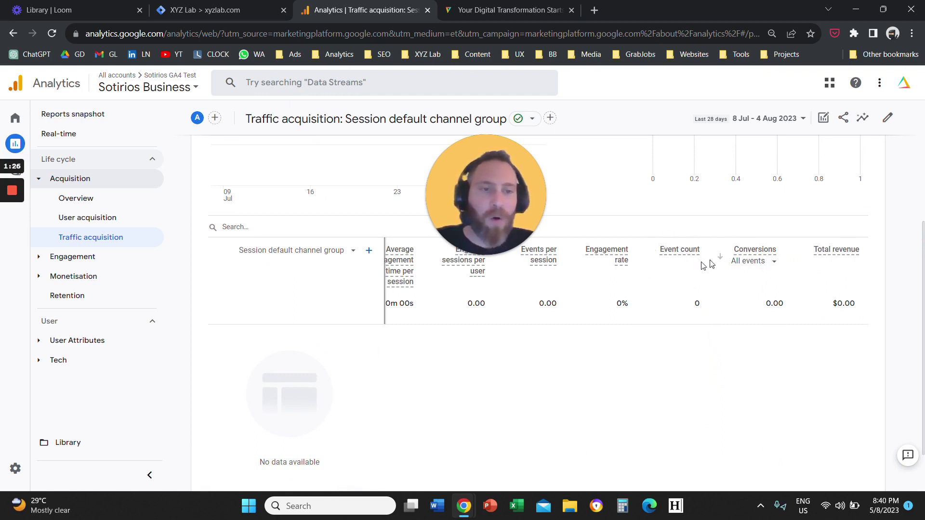
{"action": "left_click_drag", "start_coordinate": [699, 264], "coordinate": [759, 267]}
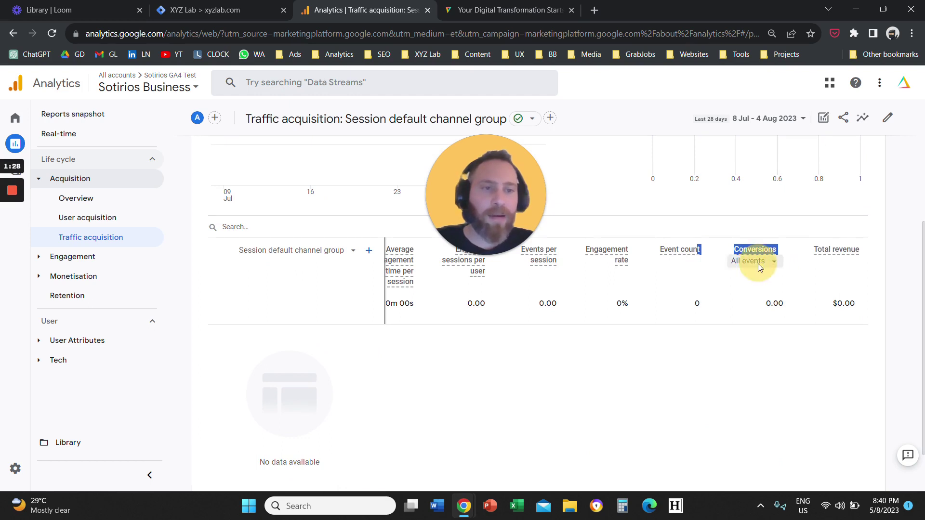
{"action": "left_click", "coordinate": [759, 267]}
{"action": "left_click", "coordinate": [723, 199]}
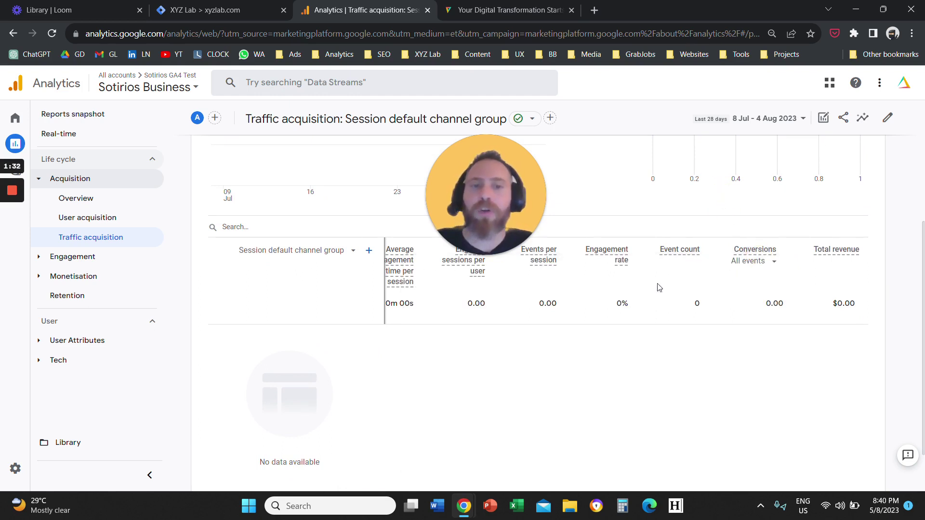
{"action": "scroll", "coordinate": [574, 453], "scroll_direction": "down", "scroll_amount": 2}
{"action": "left_click_drag", "start_coordinate": [606, 451], "coordinate": [237, 446]}
{"action": "scroll", "coordinate": [296, 360], "scroll_direction": "up", "scroll_amount": 3}
{"action": "scroll", "coordinate": [297, 360], "scroll_direction": "up", "scroll_amount": 3}
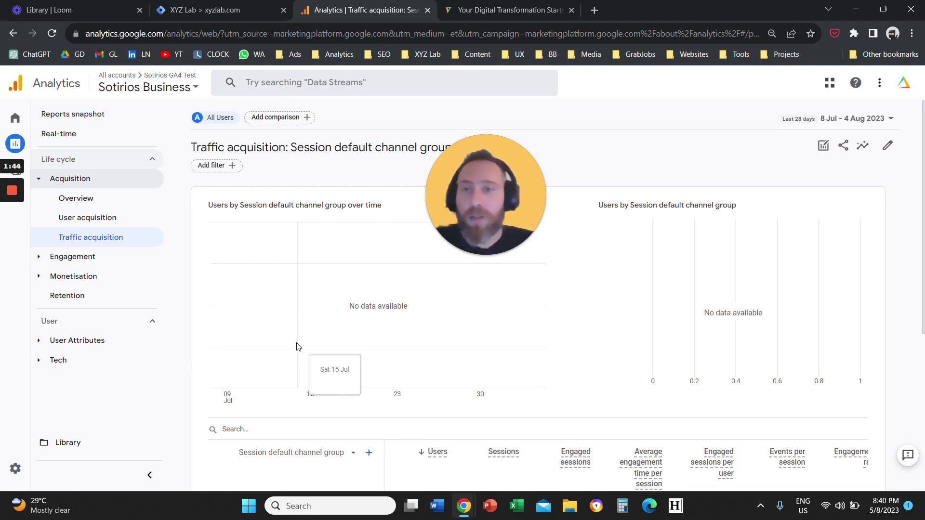
- Switch to Google Tag Manager and view the container's installation instructions, then close them
{"action": "left_click", "coordinate": [202, 9]}
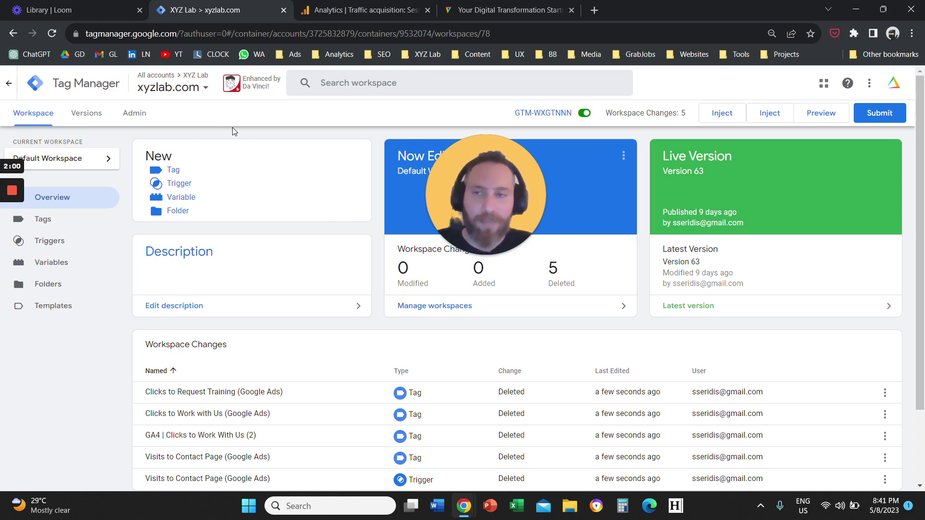
{"action": "left_click", "coordinate": [144, 120]}
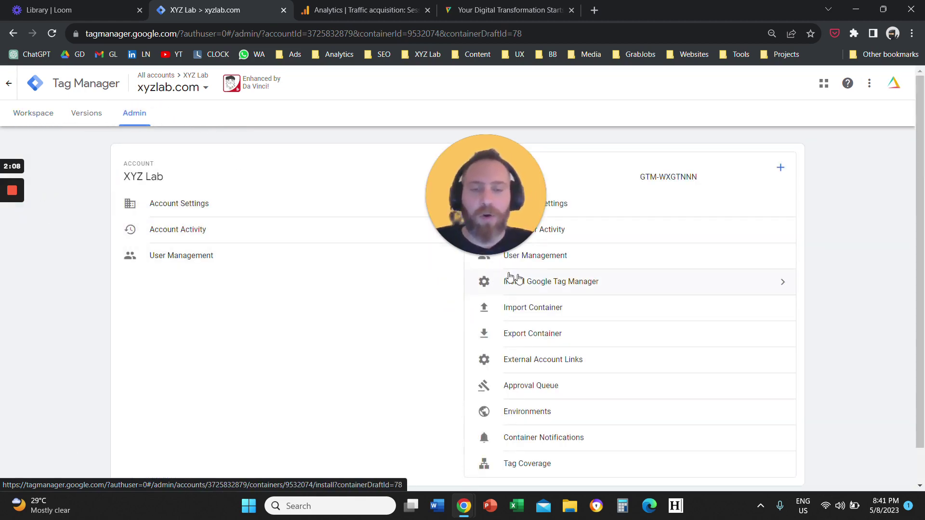
{"action": "left_click", "coordinate": [566, 281]}
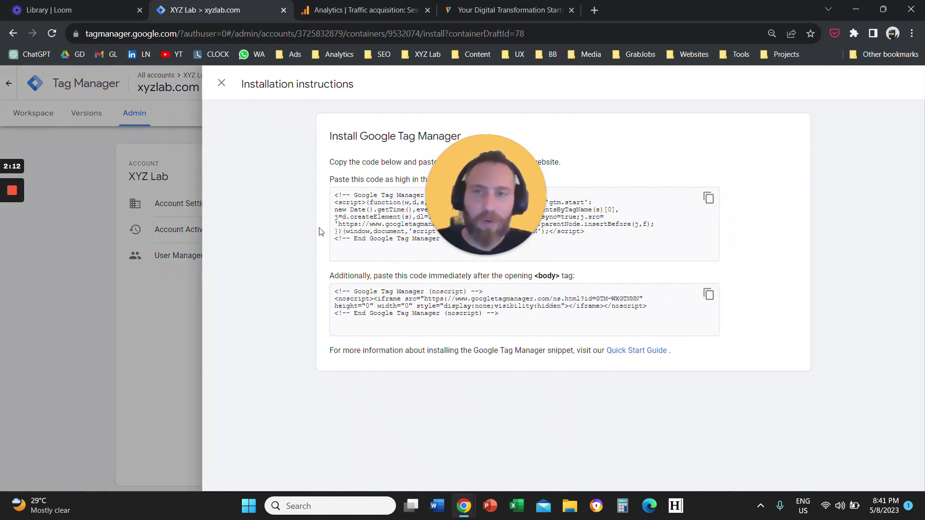
{"action": "left_click", "coordinate": [222, 85]}
- Review the workspace's built-in variables configuration, toggling the whole Pages group off and back on, and close it
{"action": "left_click", "coordinate": [39, 116]}
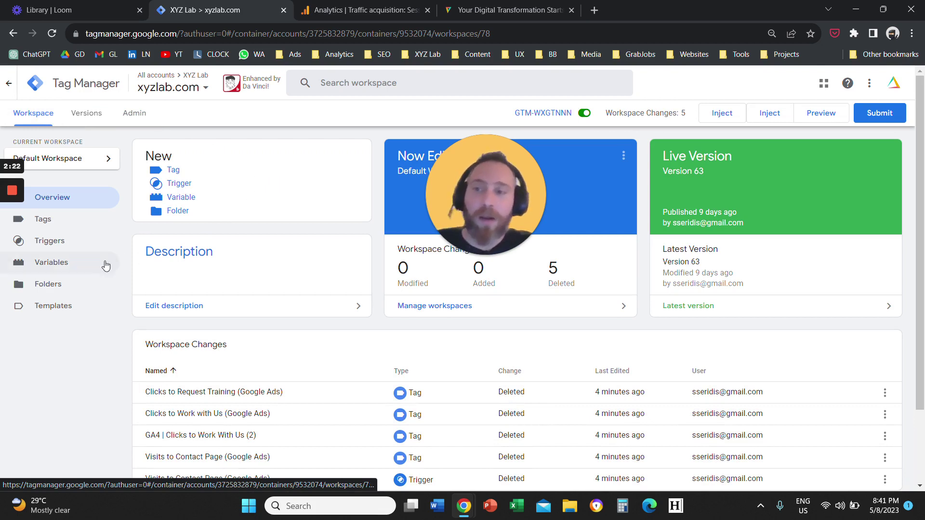
{"action": "left_click", "coordinate": [89, 262]}
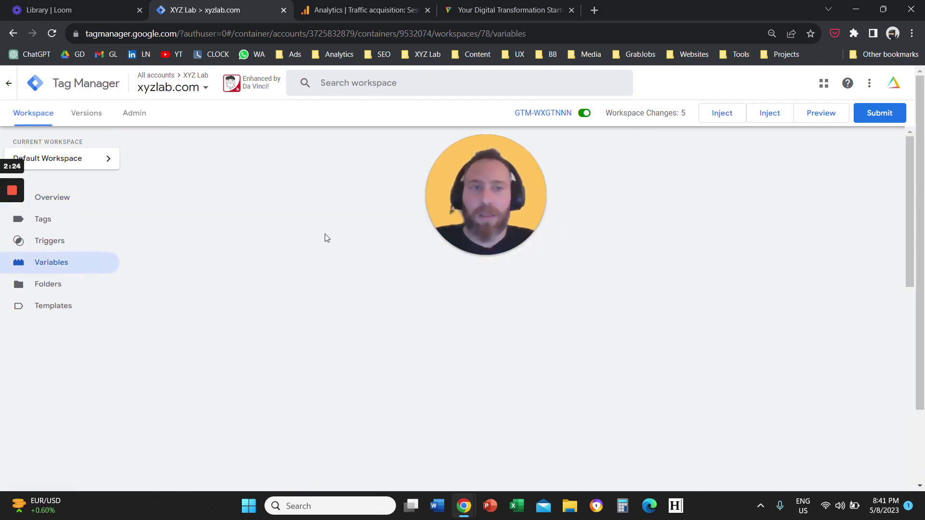
{"action": "left_click", "coordinate": [870, 158]}
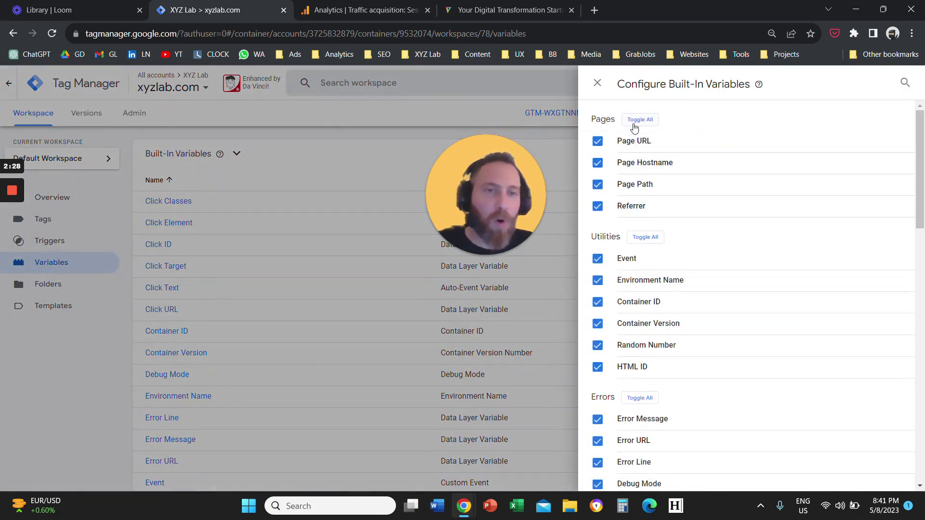
{"action": "left_click", "coordinate": [640, 120]}
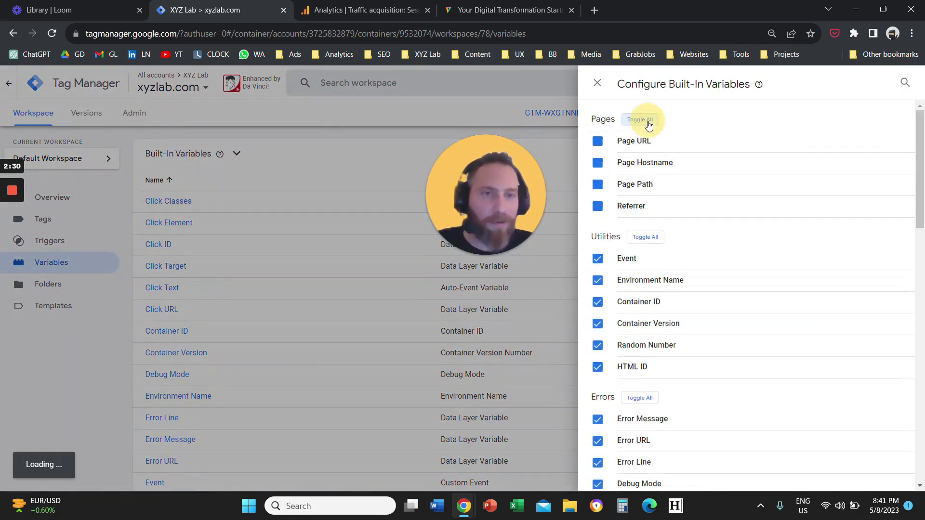
{"action": "left_click", "coordinate": [640, 120]}
{"action": "scroll", "coordinate": [718, 289], "scroll_direction": "down", "scroll_amount": 15}
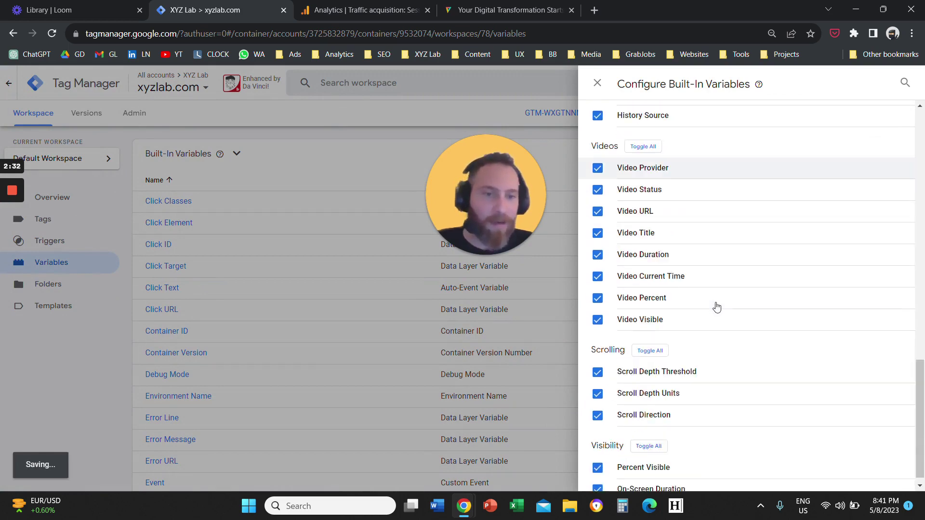
{"action": "scroll", "coordinate": [716, 314], "scroll_direction": "up", "scroll_amount": 8}
{"action": "scroll", "coordinate": [714, 321], "scroll_direction": "up", "scroll_amount": 8}
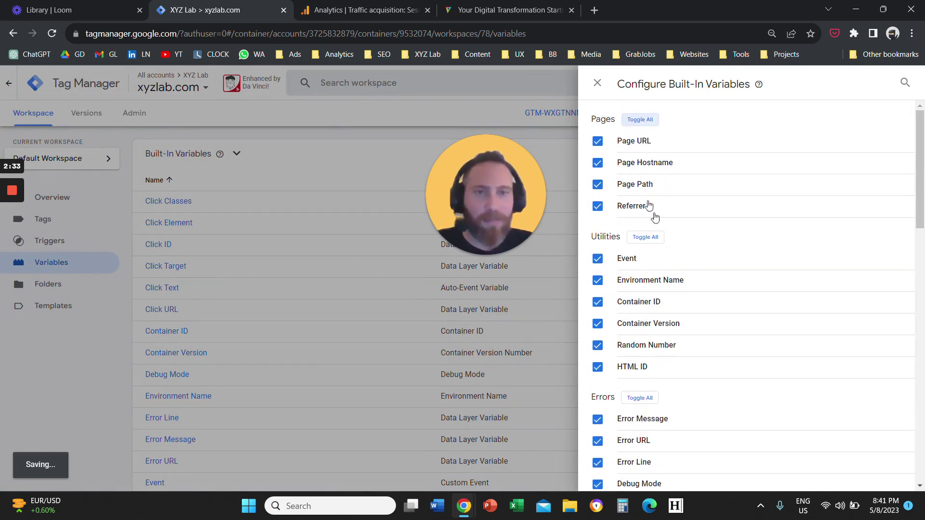
{"action": "left_click", "coordinate": [598, 83]}
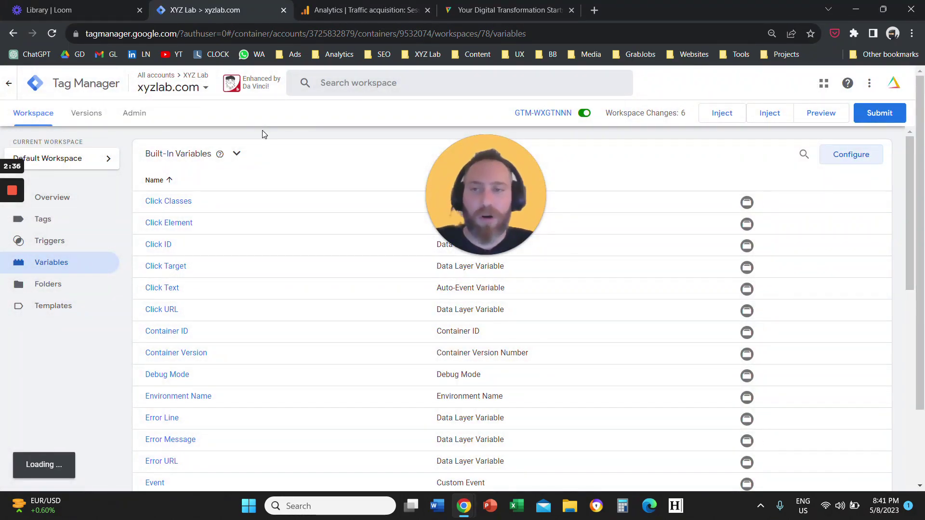
- Create a new tag named "GA4 | Contact Page Visits", checking the website's contact page while naming it
{"action": "left_click", "coordinate": [95, 222]}
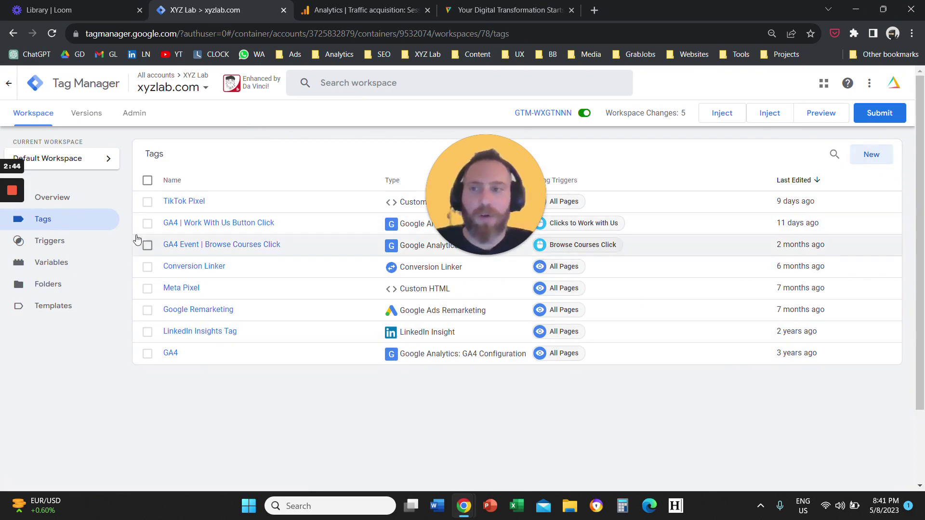
{"action": "left_click", "coordinate": [89, 198]}
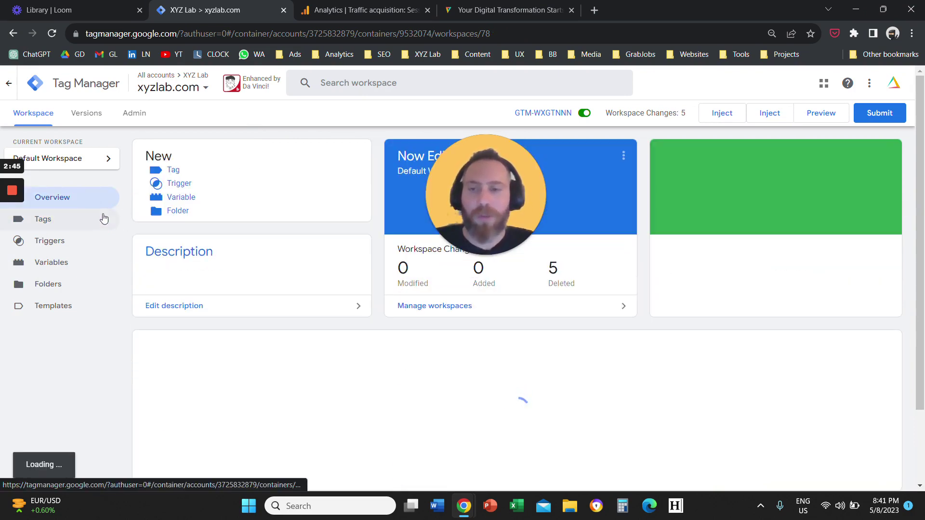
{"action": "left_click", "coordinate": [173, 171]}
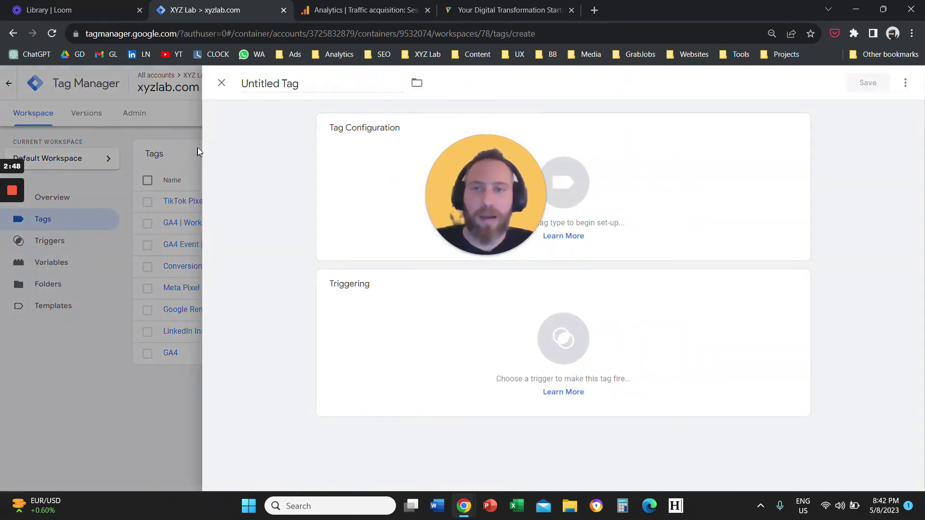
{"action": "left_click", "coordinate": [270, 83]}
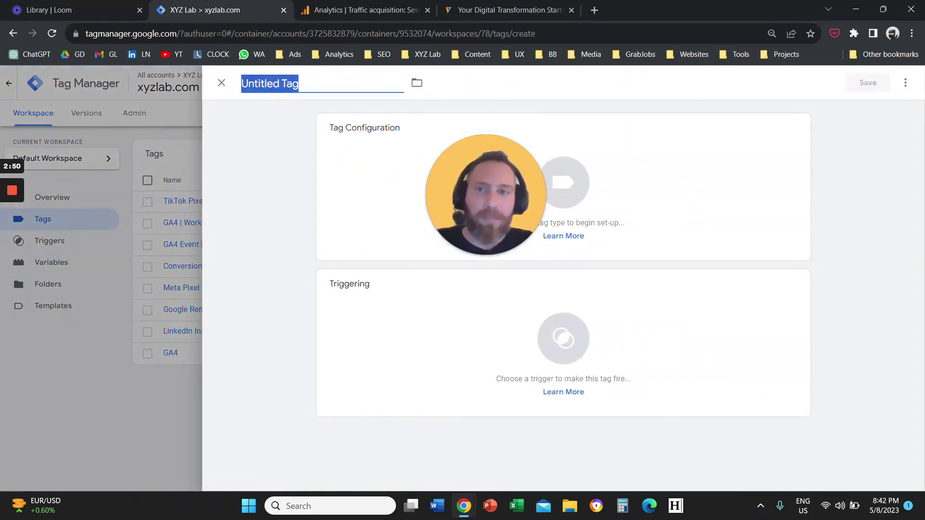
{"action": "type", "text": "GA"}
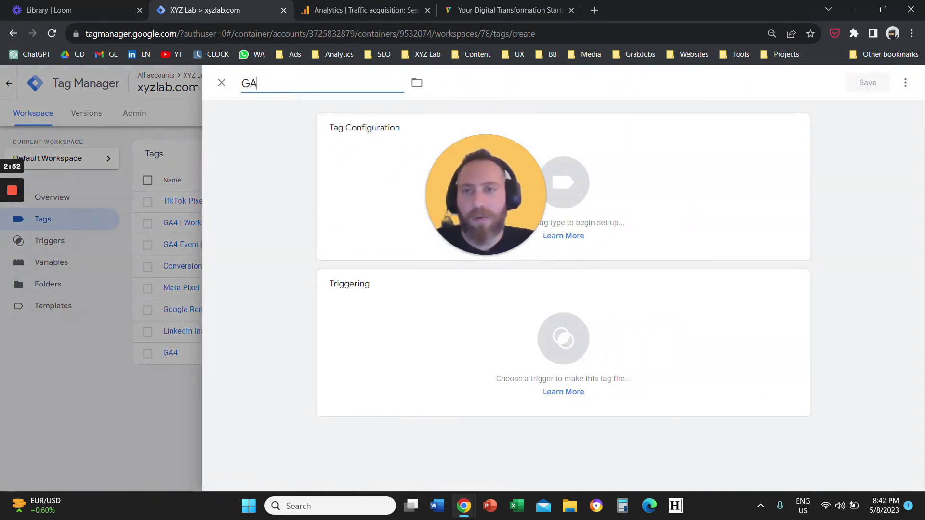
{"action": "type", "text": "4 |"}
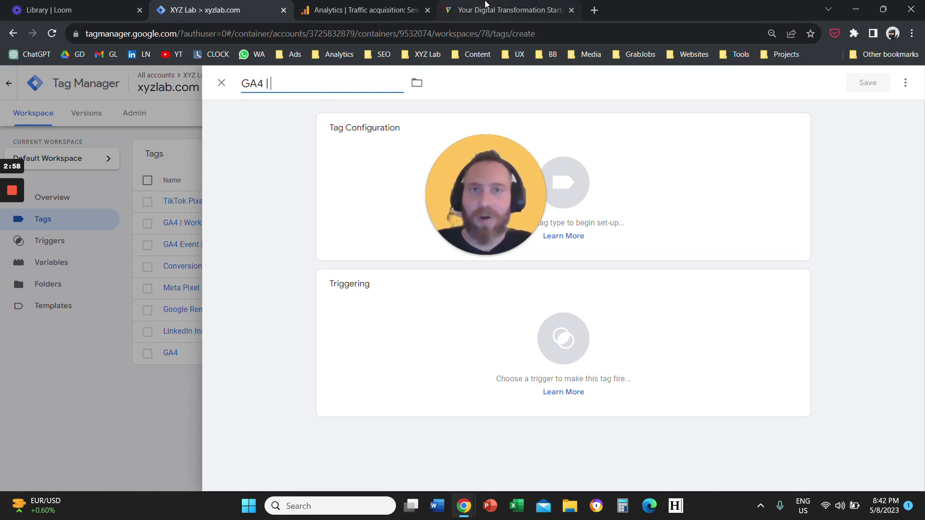
{"action": "left_click", "coordinate": [484, 9]}
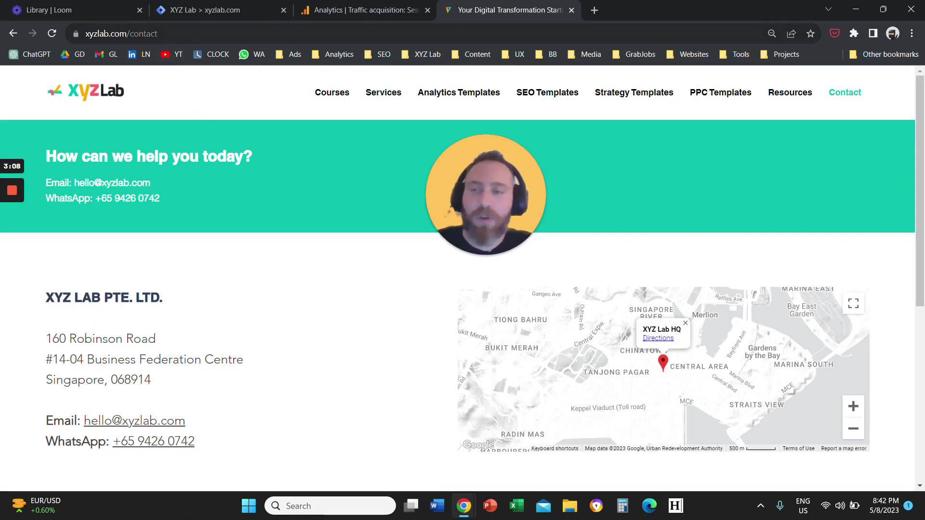
{"action": "left_click", "coordinate": [219, 10]}
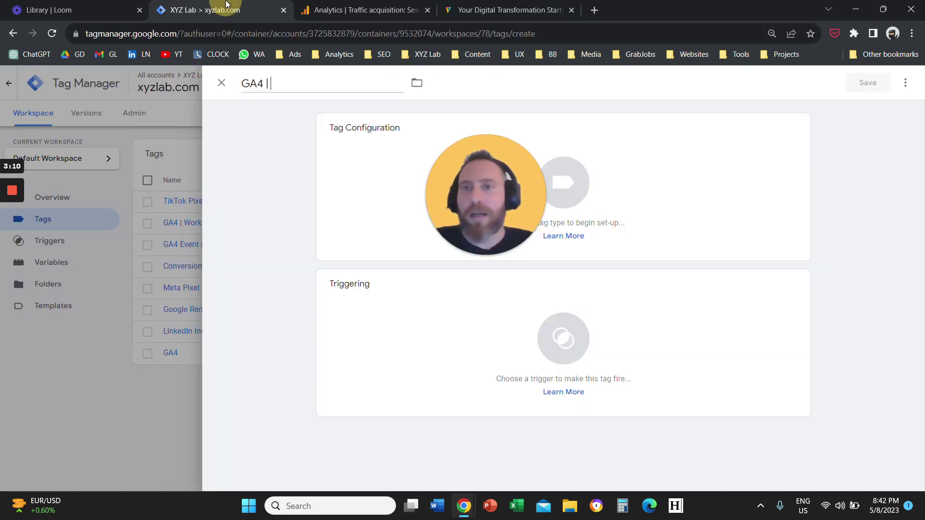
{"action": "type", "text": "Contact "}
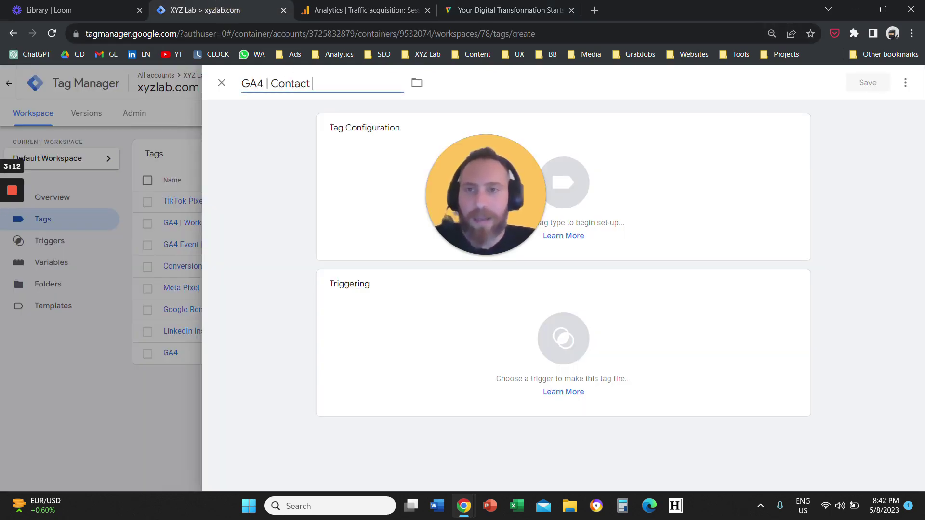
{"action": "type", "text": "Page Visits"}
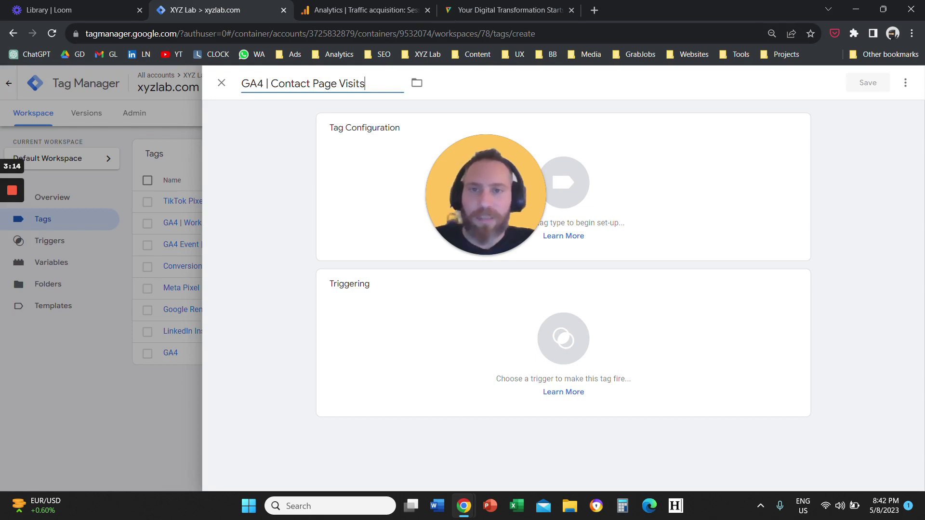
- Set the tag type to Google Analytics: GA4 Event, keep the unsaved changes and open the tag configuration for editing
{"action": "left_click", "coordinate": [341, 141]}
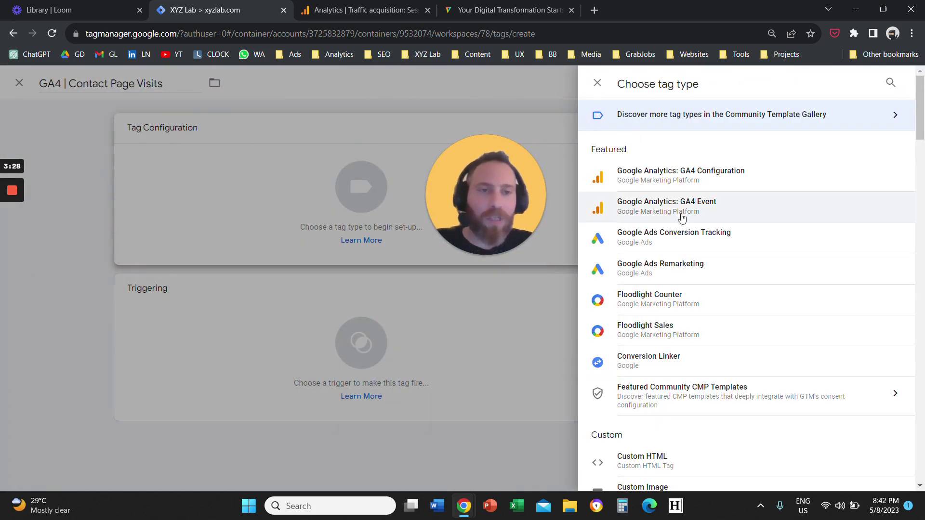
{"action": "left_click", "coordinate": [710, 216]}
{"action": "mouse_move", "coordinate": [711, 216]}
{"action": "left_mouse_down"}
{"action": "mouse_move", "coordinate": [648, 211]}
{"action": "mouse_move", "coordinate": [719, 214]}
{"action": "left_mouse_up"}
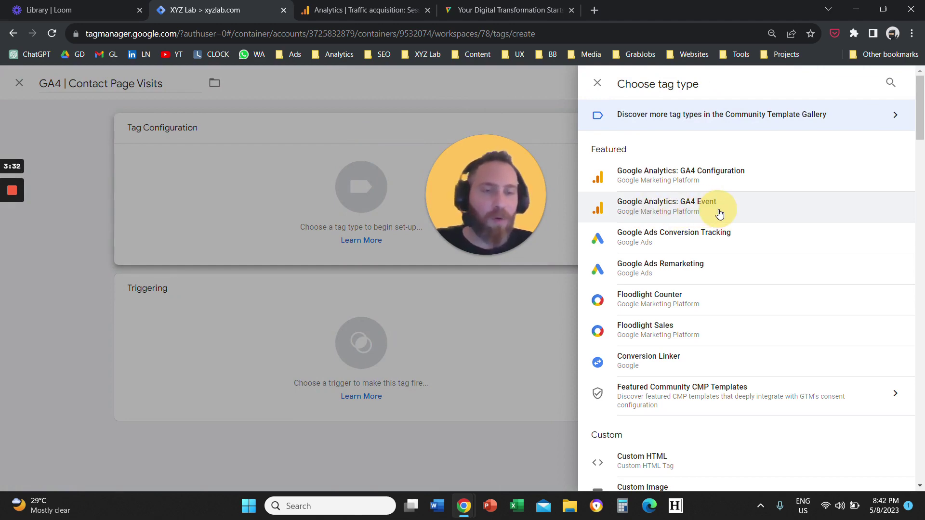
{"action": "left_click", "coordinate": [723, 211]}
{"action": "key", "text": "Escape"}
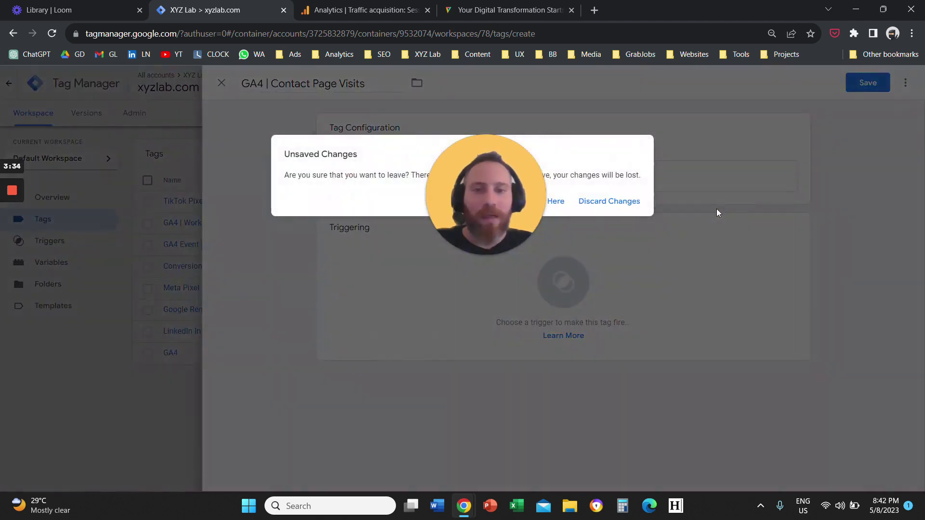
{"action": "left_click", "coordinate": [564, 207]}
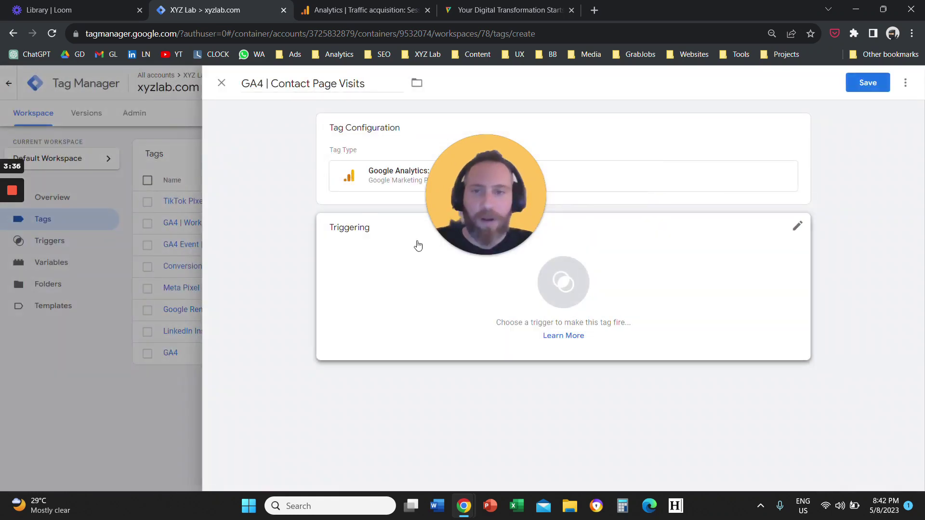
{"action": "left_click", "coordinate": [394, 184]}
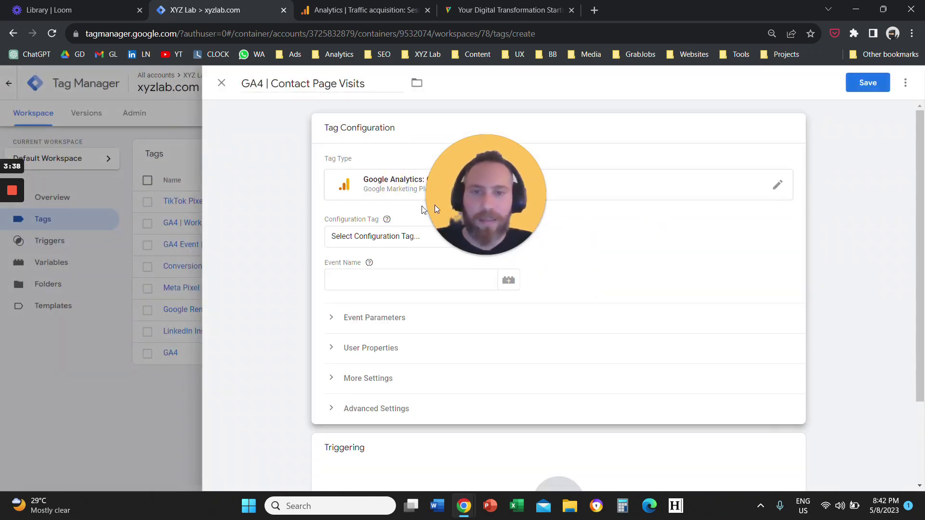
{"action": "left_click_drag", "start_coordinate": [475, 198], "coordinate": [707, 204]}
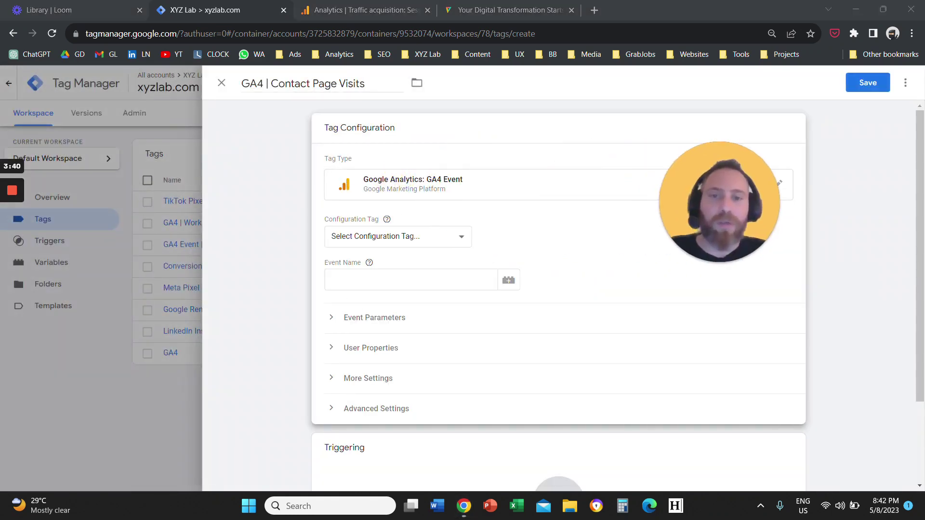
- Name the event contact_page_visit, checking the Traffic acquisition report in Google Analytics before entering it
{"action": "left_click", "coordinate": [347, 281]}
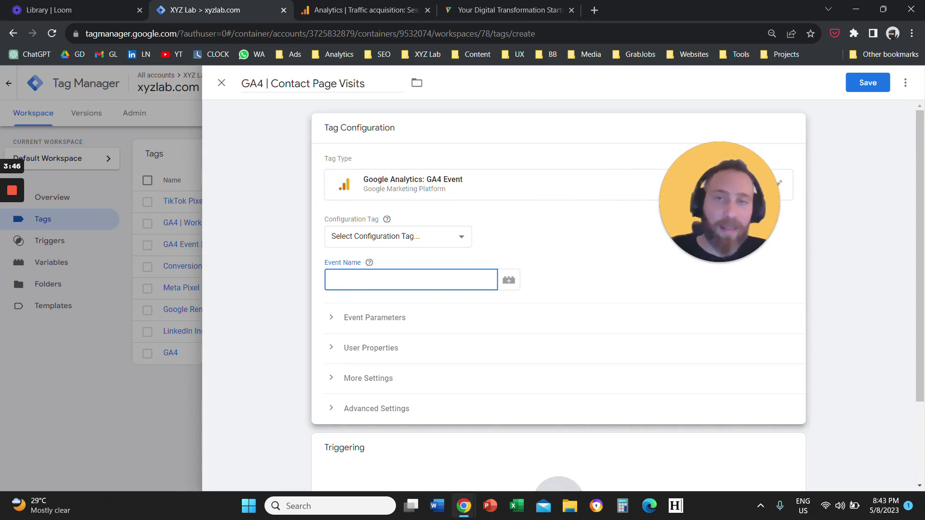
{"action": "left_click", "coordinate": [343, 9]}
{"action": "scroll", "coordinate": [498, 329], "scroll_direction": "down", "scroll_amount": 3}
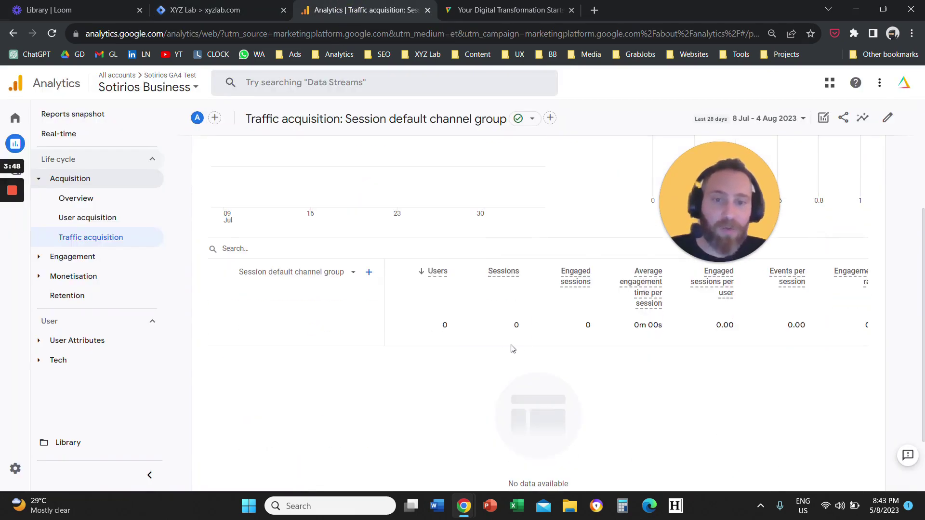
{"action": "scroll", "coordinate": [503, 332], "scroll_direction": "up", "scroll_amount": 3}
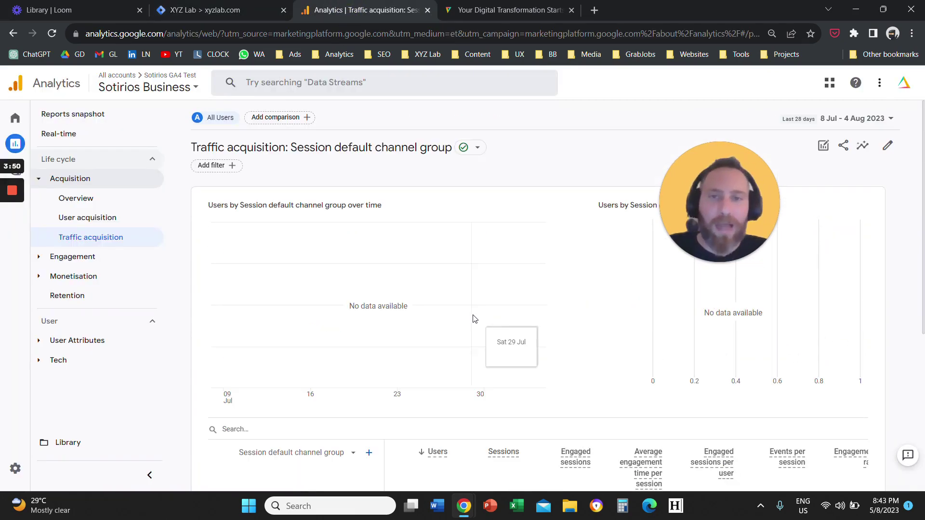
{"action": "left_click", "coordinate": [243, 9]}
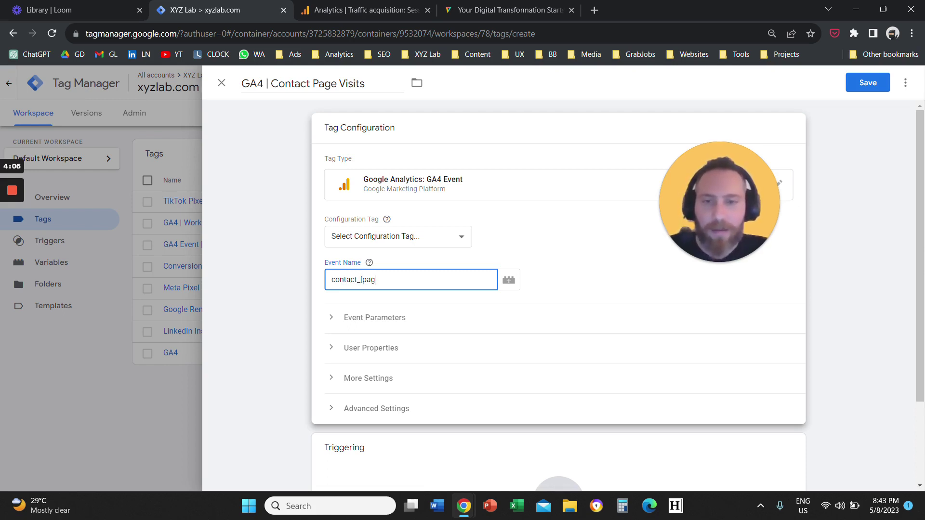
{"action": "key", "text": "BackSpace"}
{"action": "key", "text": "BackSpace"}
{"action": "key", "text": "BackSpace"}
{"action": "key", "text": "BackSpace"}
{"action": "type", "text": "page"}
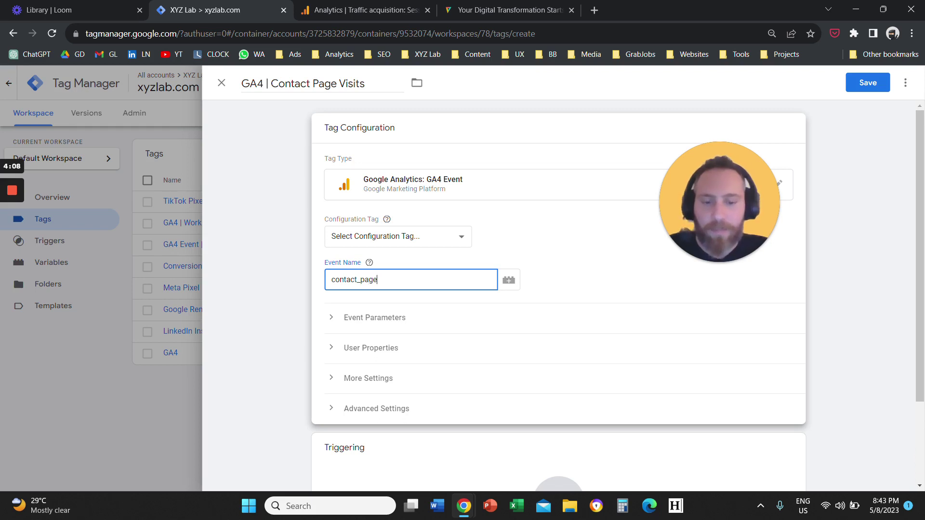
{"action": "type", "text": "_visit"}
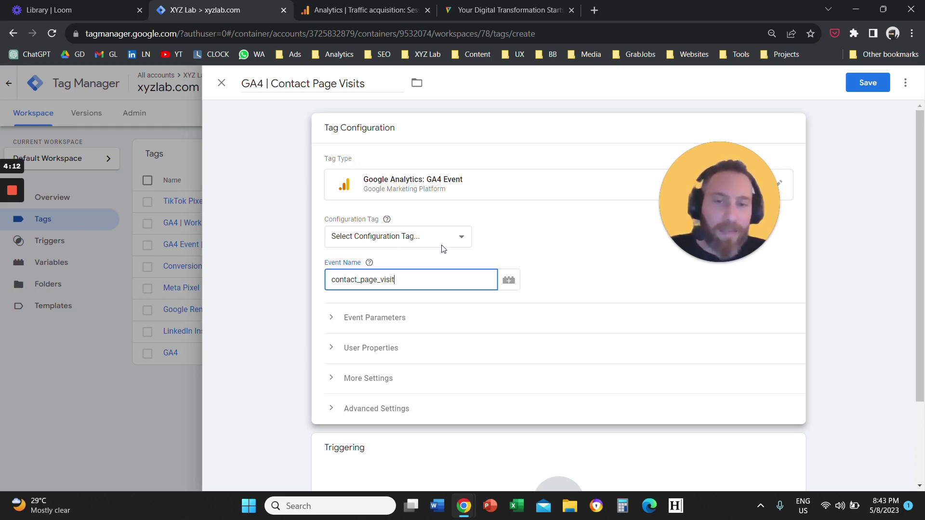
- Set the event tag's configuration tag to "None – Manually Set ID"
{"action": "left_click_drag", "start_coordinate": [329, 219], "coordinate": [380, 217]}
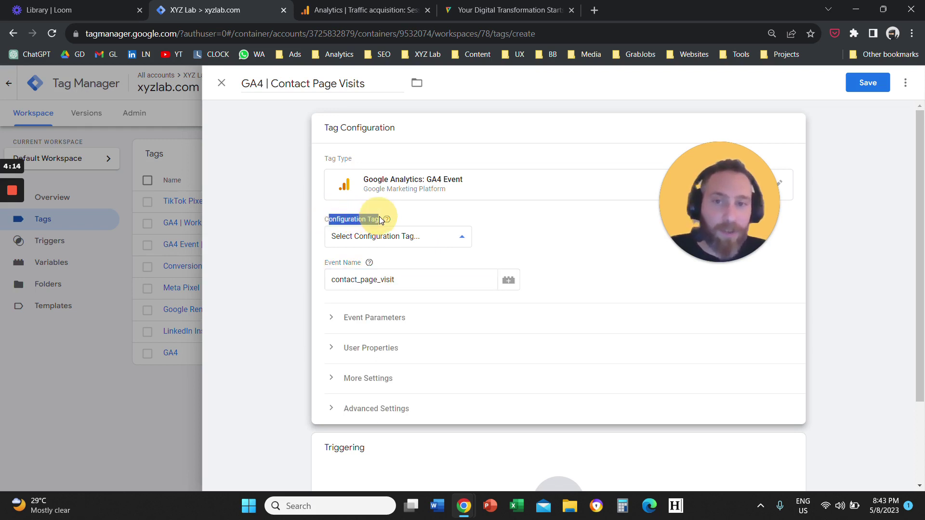
{"action": "left_click", "coordinate": [394, 220]}
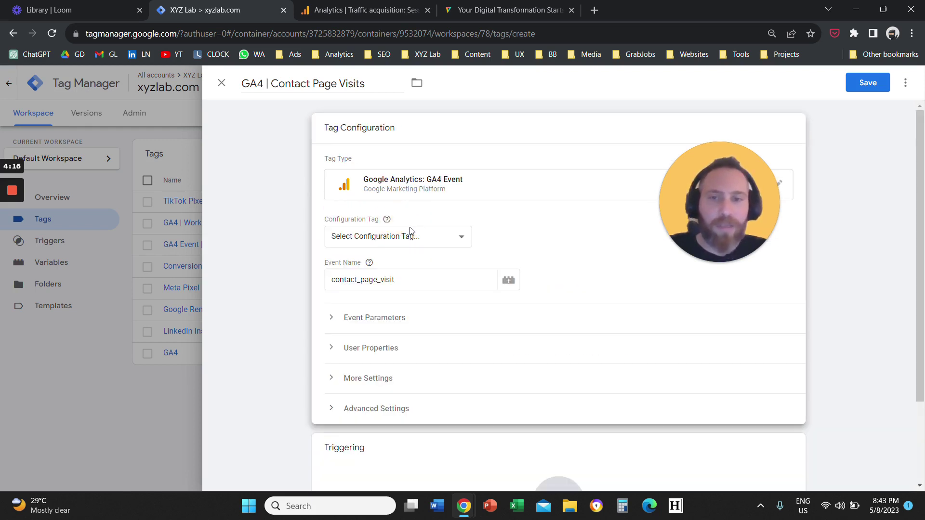
{"action": "left_click", "coordinate": [410, 236]}
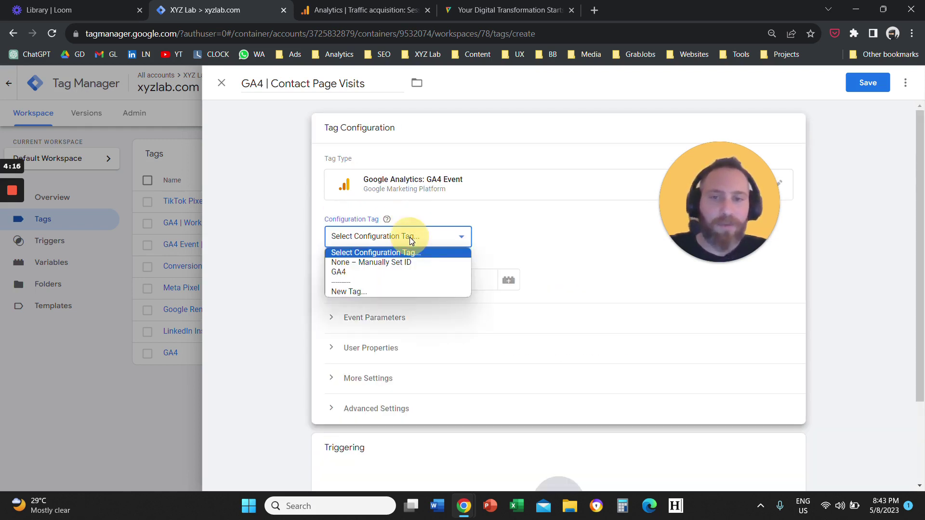
{"action": "left_click", "coordinate": [391, 264]}
{"action": "triple_click", "coordinate": [380, 262]}
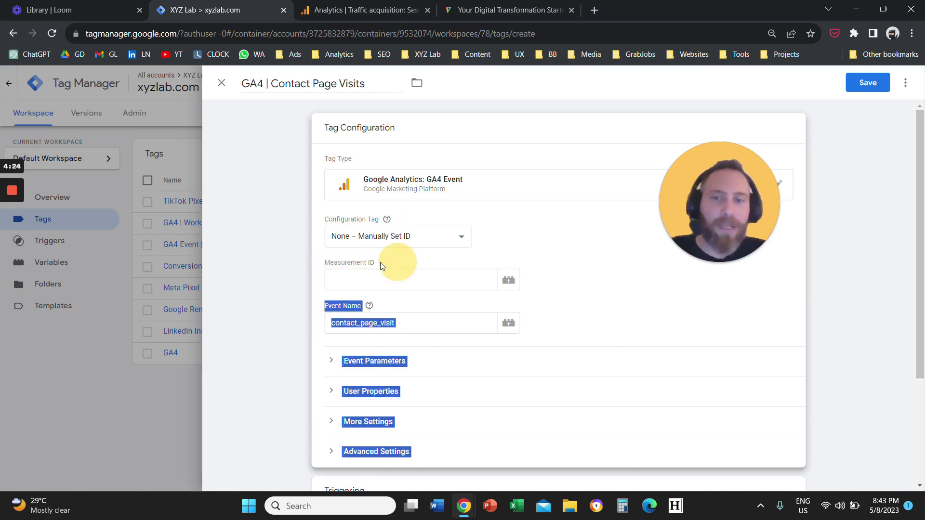
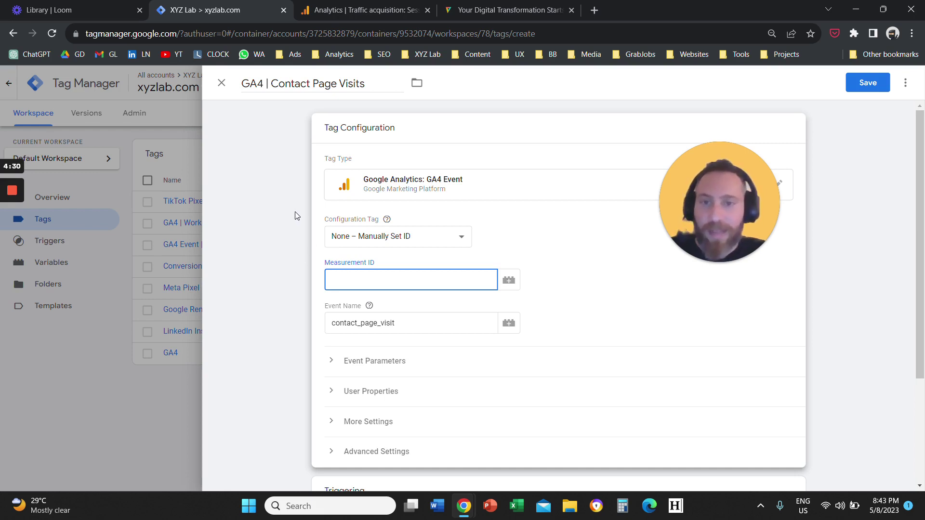
{"action": "left_click", "coordinate": [375, 241]}
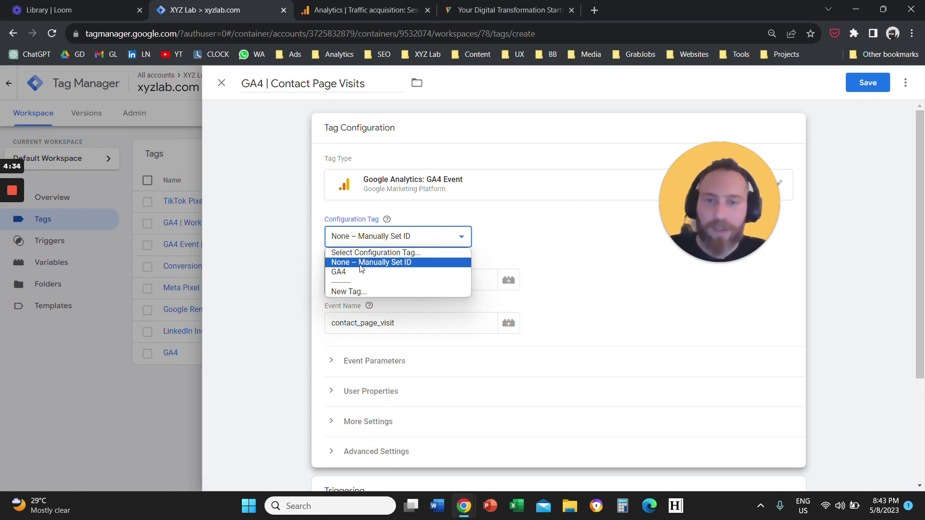
{"action": "left_click", "coordinate": [383, 264]}
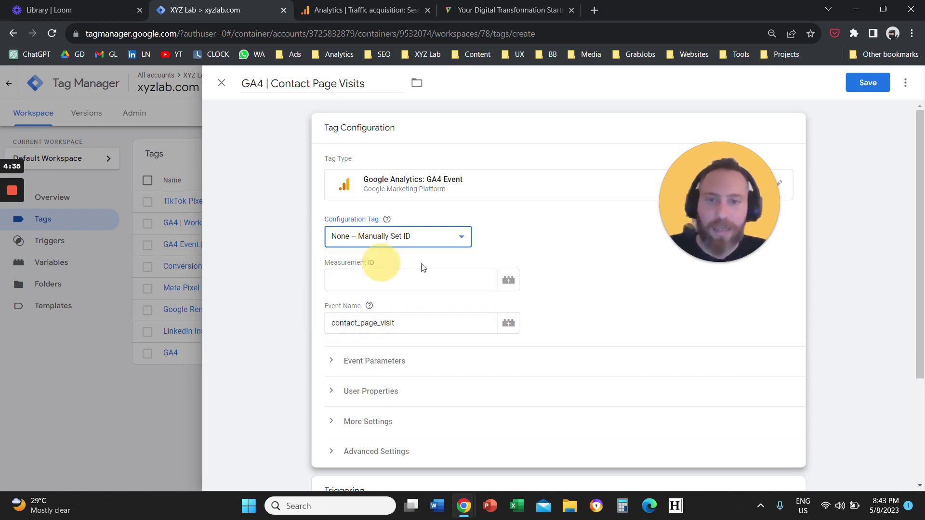
- Switch to Google Analytics, open the Test Data Stream from the property's data streams and copy its measurement ID
{"action": "left_click", "coordinate": [367, 10]}
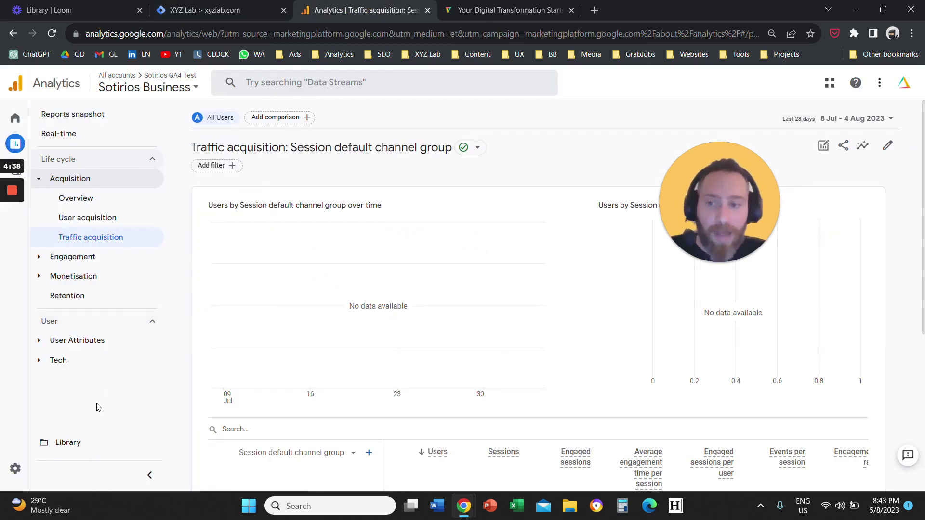
{"action": "mouse_move", "coordinate": [14, 381]}
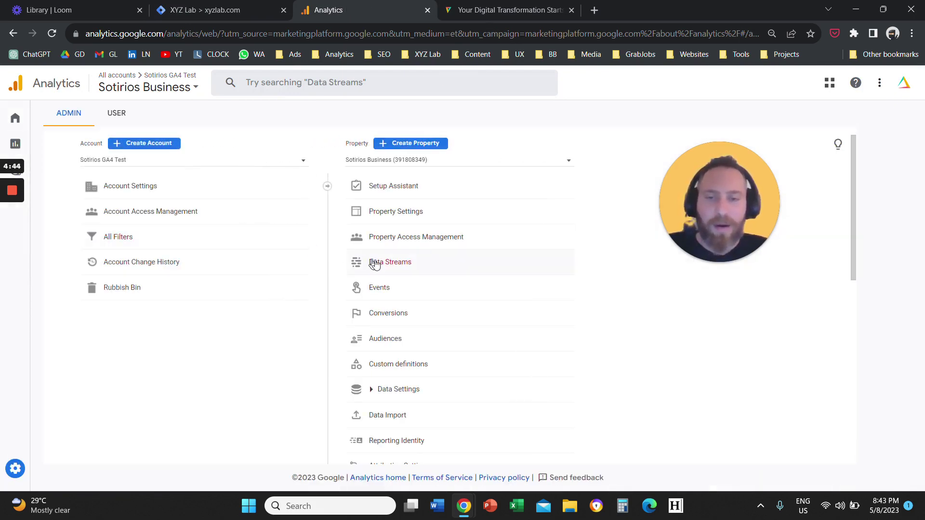
{"action": "left_click", "coordinate": [386, 266]}
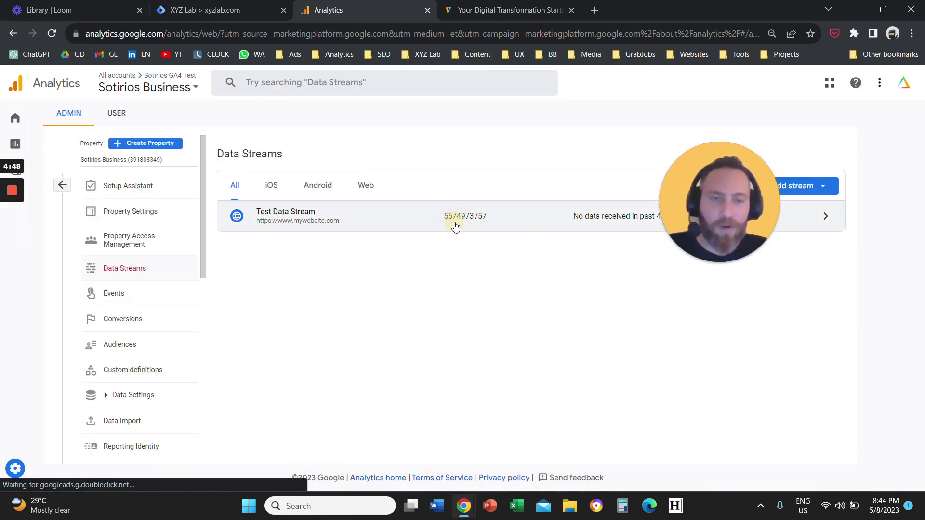
{"action": "left_click", "coordinate": [487, 230]}
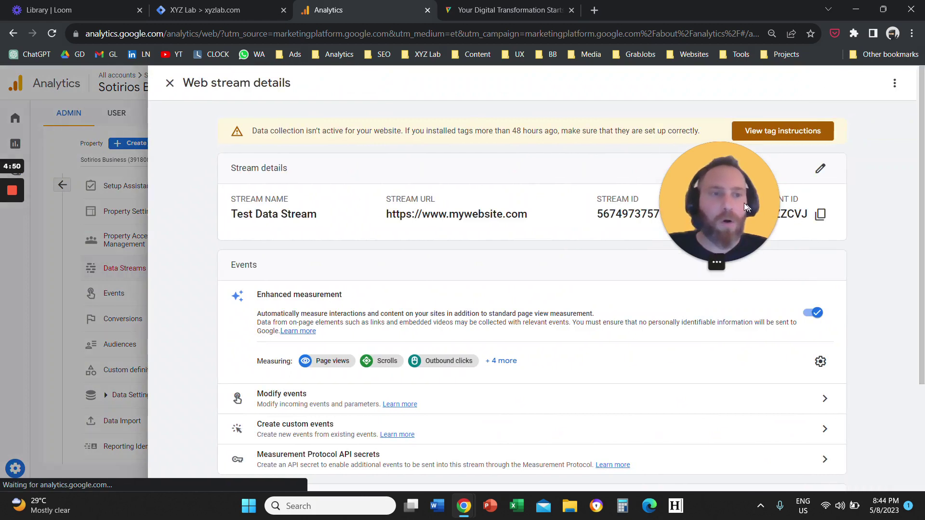
{"action": "left_click_drag", "start_coordinate": [729, 199], "coordinate": [803, 201]}
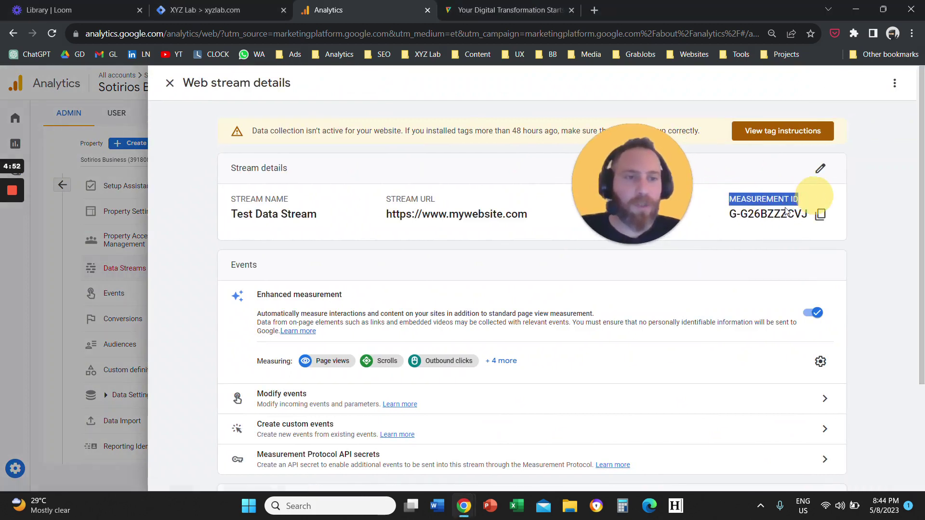
{"action": "left_click", "coordinate": [819, 217]}
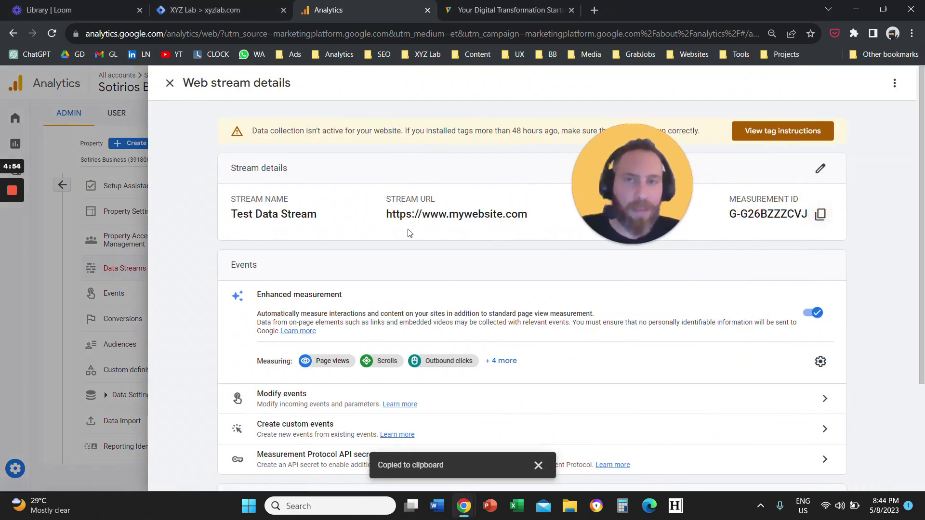
- Switch back to Google Tag Manager and paste the copied measurement ID into the event tag
{"action": "left_click", "coordinate": [202, 9]}
{"action": "left_click", "coordinate": [383, 280]}
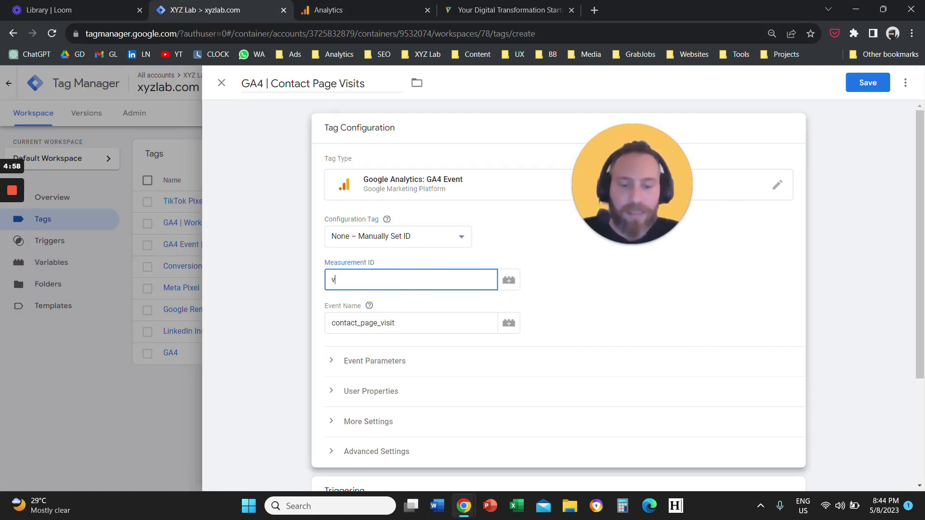
{"action": "key", "text": "ctrl+v"}
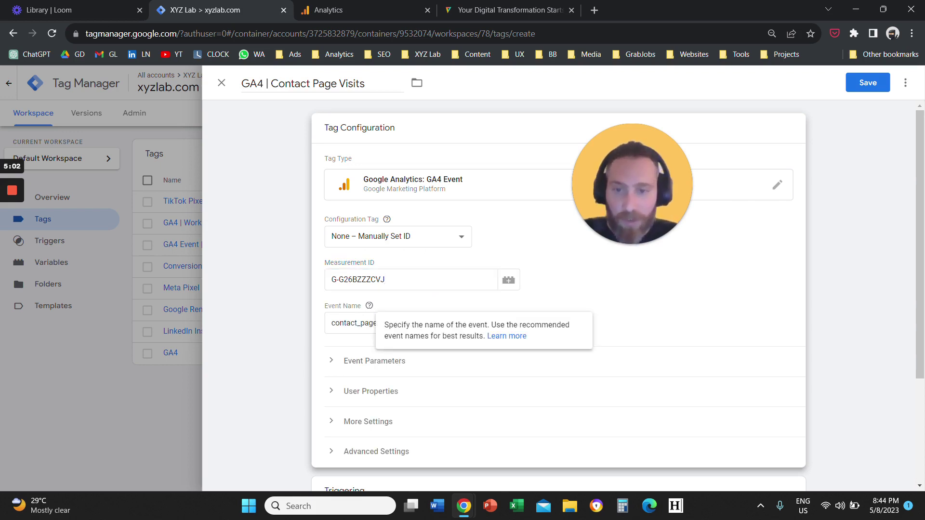
{"action": "double_click", "coordinate": [363, 323]}
{"action": "left_click", "coordinate": [369, 305]}
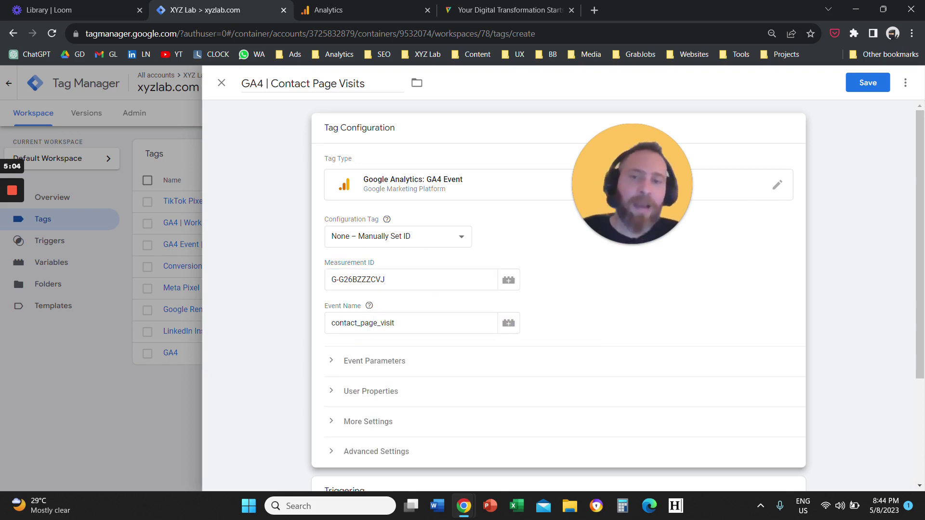
- Replace the manually set measurement ID by choosing GA4 as the event tag's configuration tag
{"action": "left_click", "coordinate": [381, 279]}
{"action": "key", "text": "ctrl+a"}
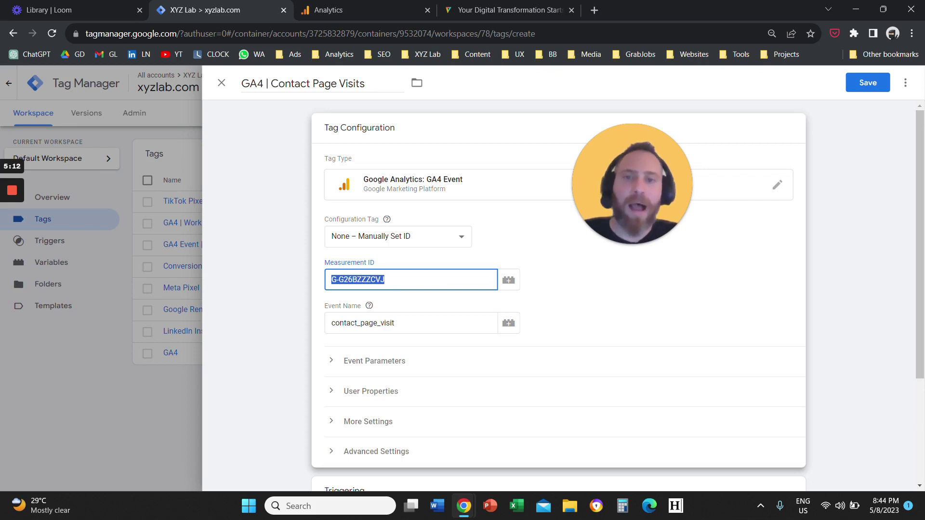
{"action": "left_click", "coordinate": [385, 238]}
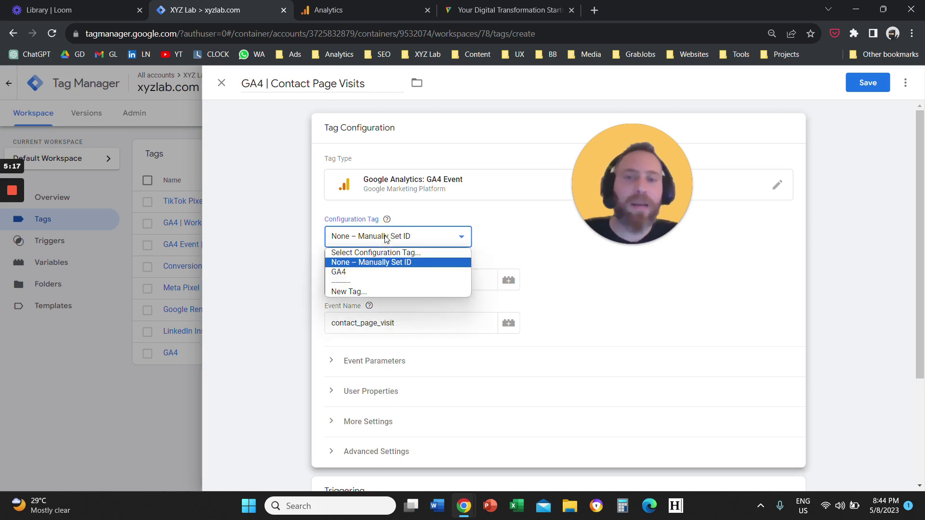
{"action": "left_click", "coordinate": [347, 275]}
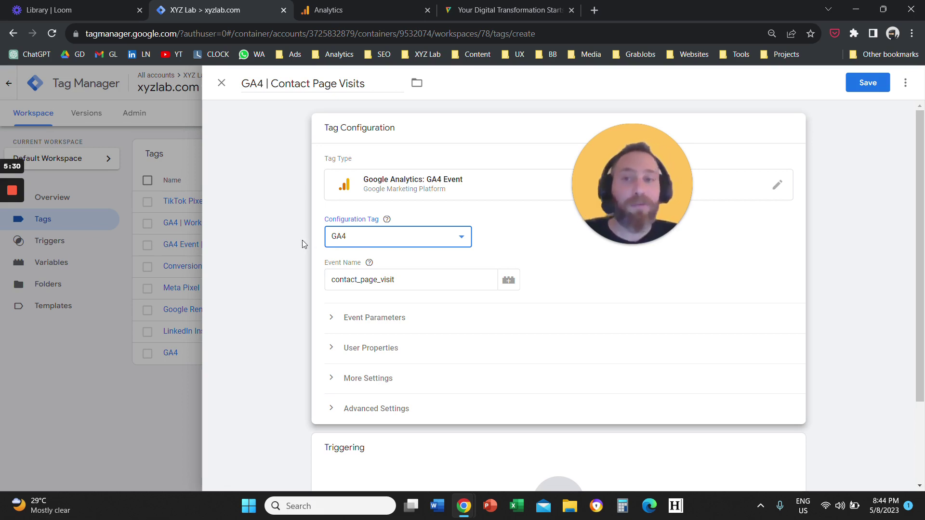
- Create a new trigger for the tag and name it "GA4 | Contact Page Visit"
{"action": "scroll", "coordinate": [302, 243], "scroll_direction": "down", "scroll_amount": 3}
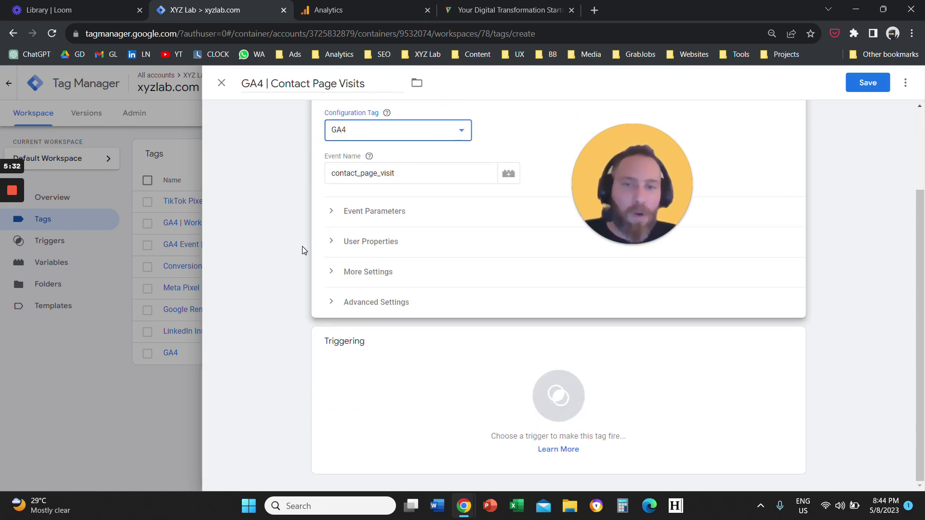
{"action": "left_click", "coordinate": [413, 353]}
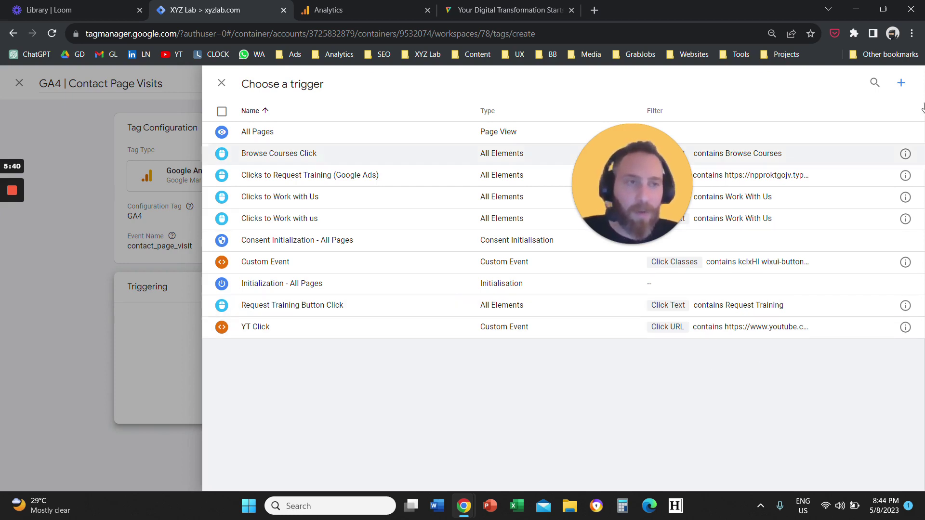
{"action": "left_click", "coordinate": [903, 86]}
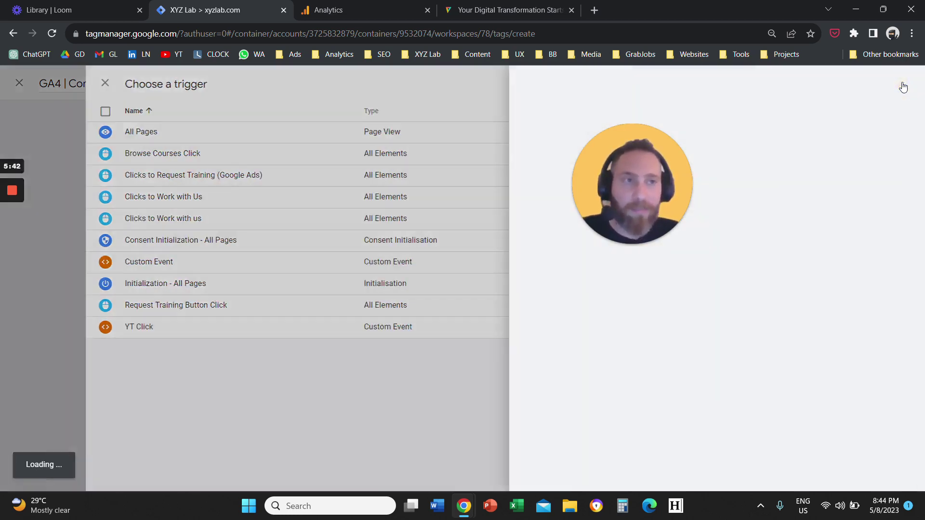
{"action": "double_click", "coordinate": [299, 83]}
{"action": "left_click", "coordinate": [299, 83]}
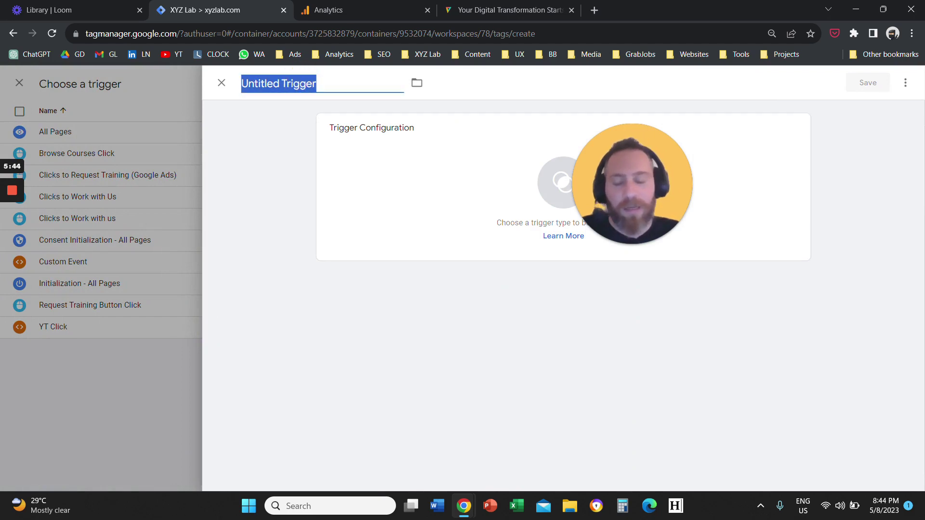
{"action": "type", "text": "GA4 | Contact"}
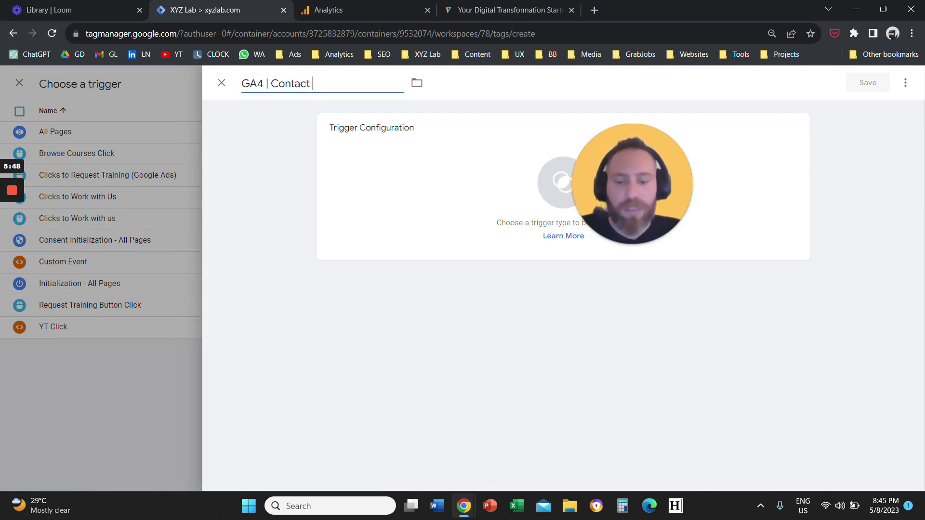
{"action": "type", "text": " Us {age"}
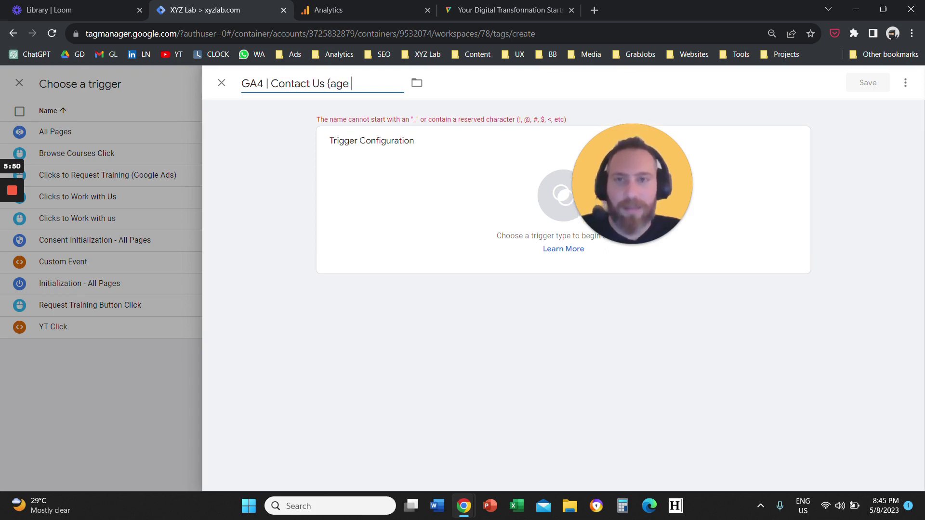
{"action": "key", "text": "BackSpace"}
{"action": "key", "text": "BackSpace"}
{"action": "key", "text": "BackSpace"}
{"action": "type", "text": "Page Visi"}
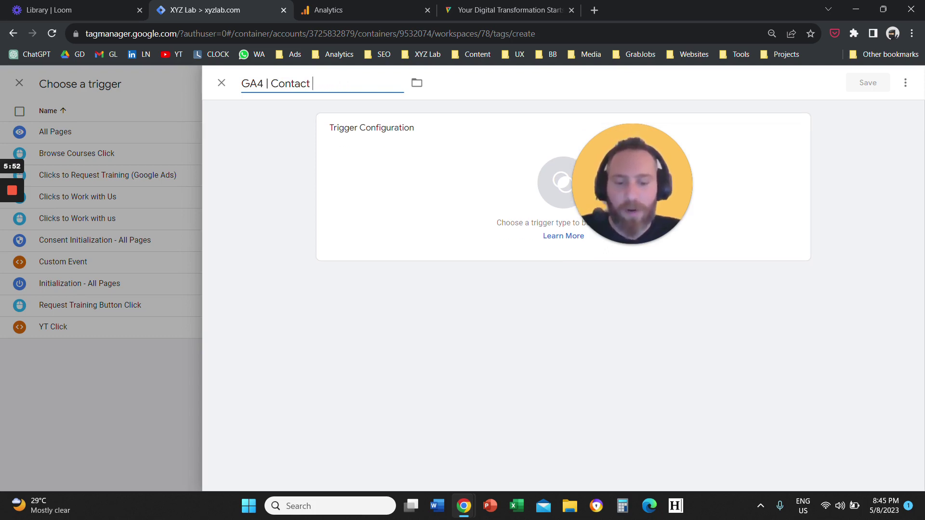
{"action": "type", "text": "t"}
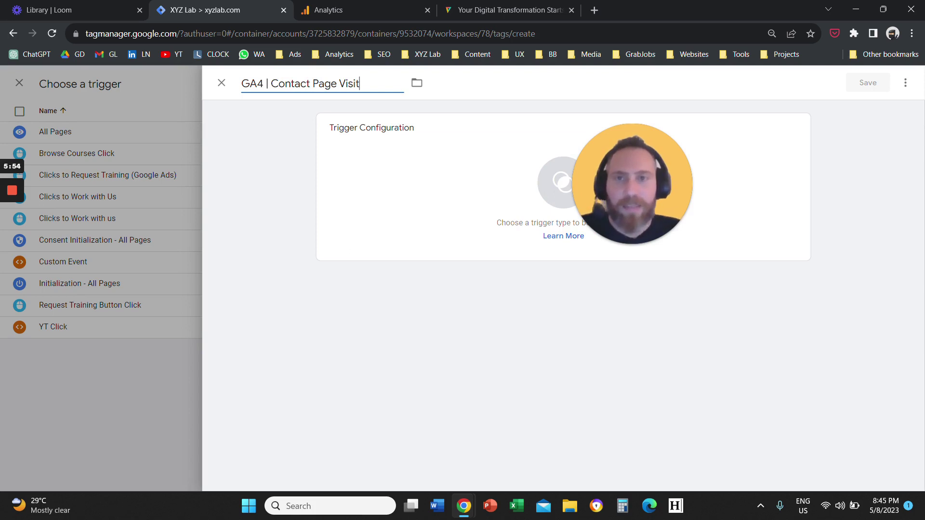
- Set the new trigger's type to Page View
{"action": "left_click", "coordinate": [444, 140]}
{"action": "left_click_drag", "start_coordinate": [681, 161], "coordinate": [567, 145]}
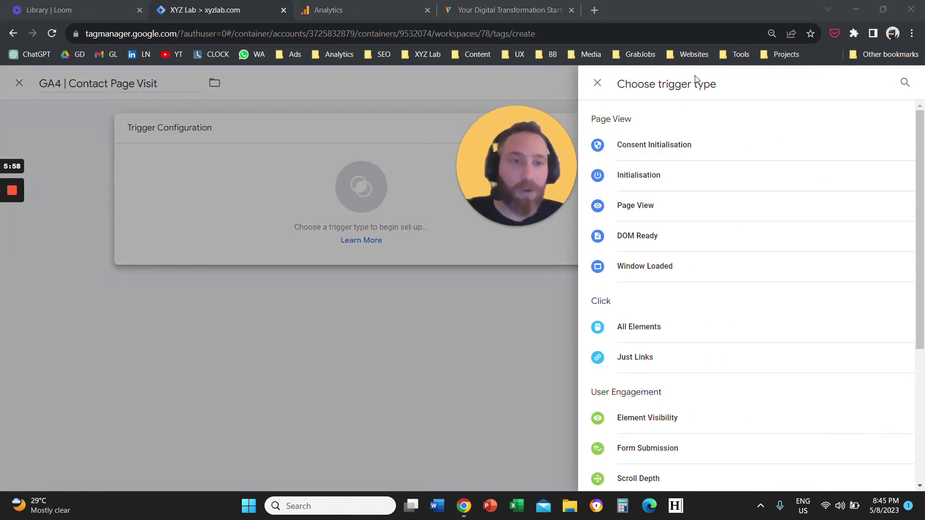
{"action": "left_click", "coordinate": [660, 209]}
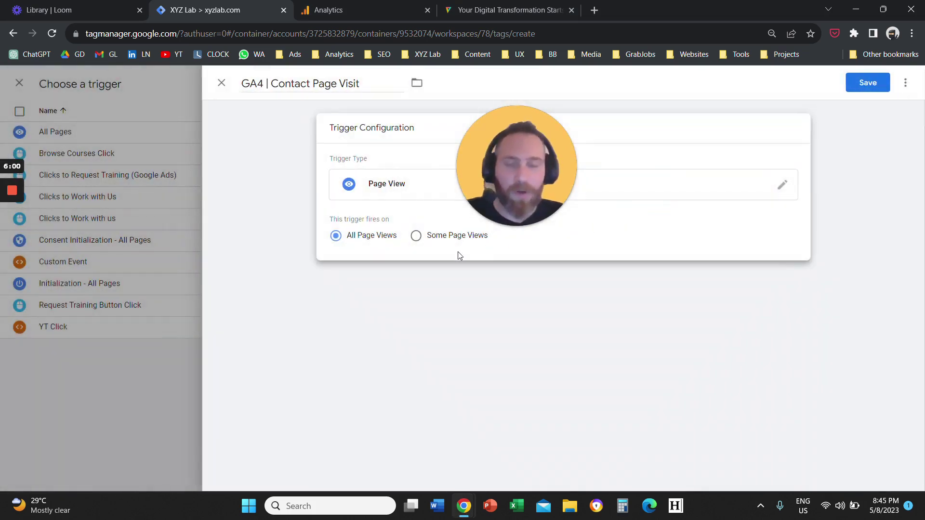
- Restrict the trigger to some page views and set its condition variable to Page URL
{"action": "left_click", "coordinate": [416, 239]}
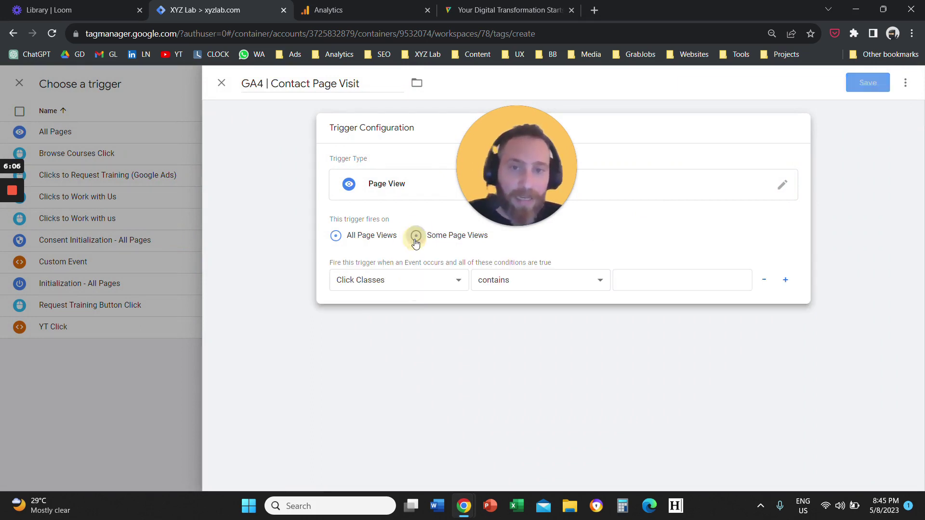
{"action": "left_click", "coordinate": [403, 284]}
{"action": "scroll", "coordinate": [386, 210], "scroll_direction": "down", "scroll_amount": 1}
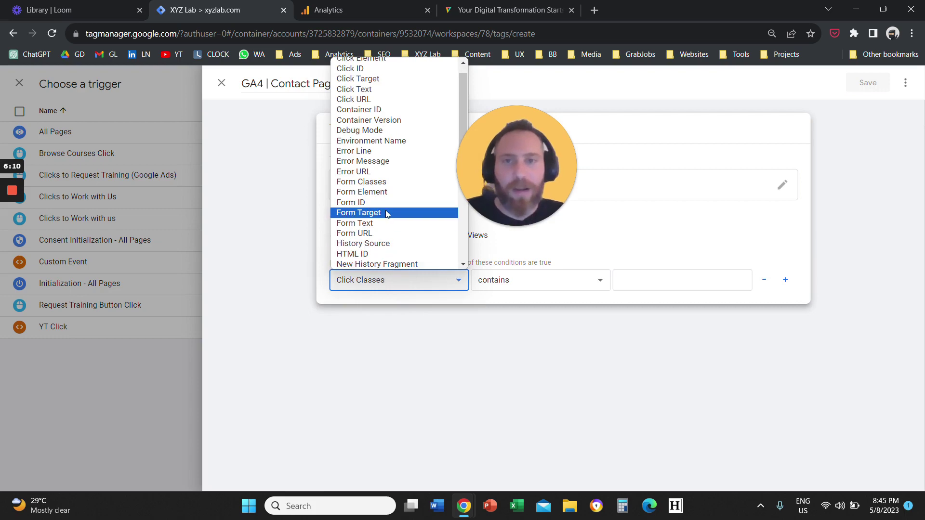
{"action": "scroll", "coordinate": [385, 212], "scroll_direction": "down", "scroll_amount": 3}
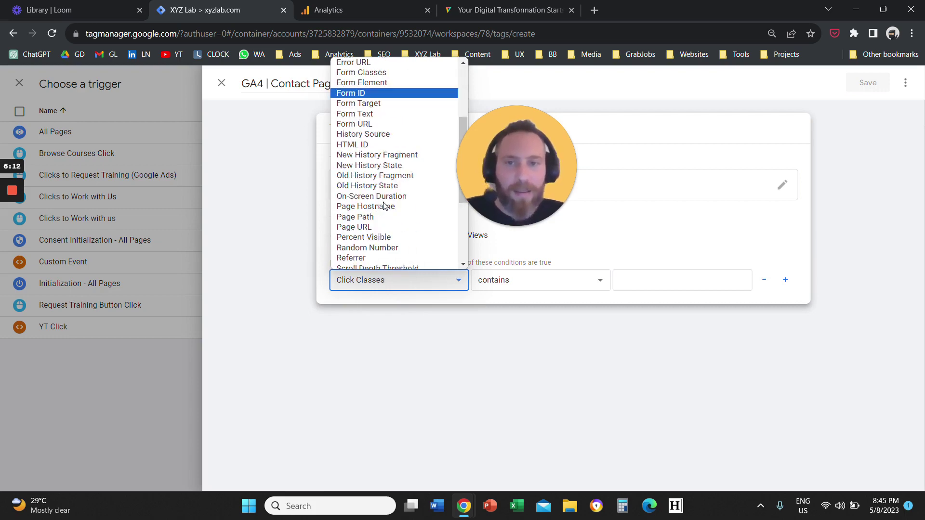
{"action": "left_click", "coordinate": [381, 213]}
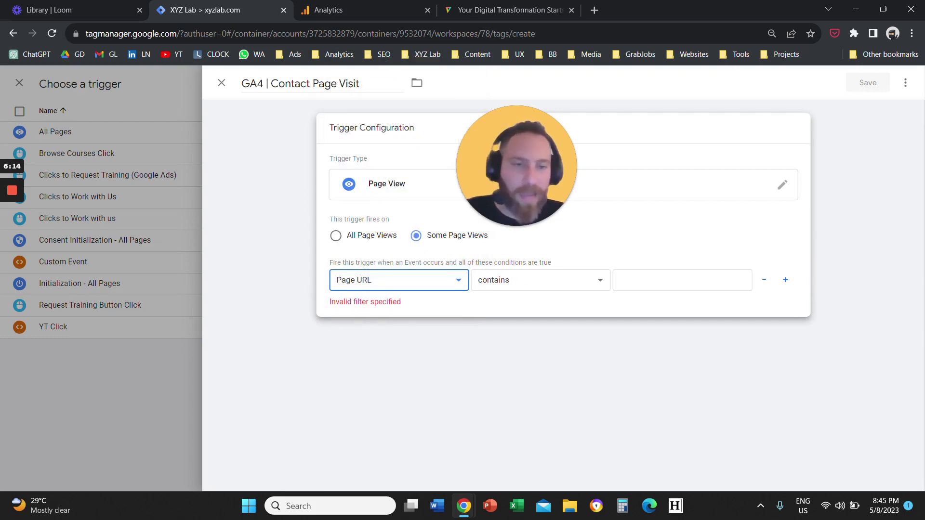
- Switch to the website's contact page and copy the "/contact" path from its address
{"action": "left_click", "coordinate": [503, 10]}
{"action": "double_click", "coordinate": [138, 33]}
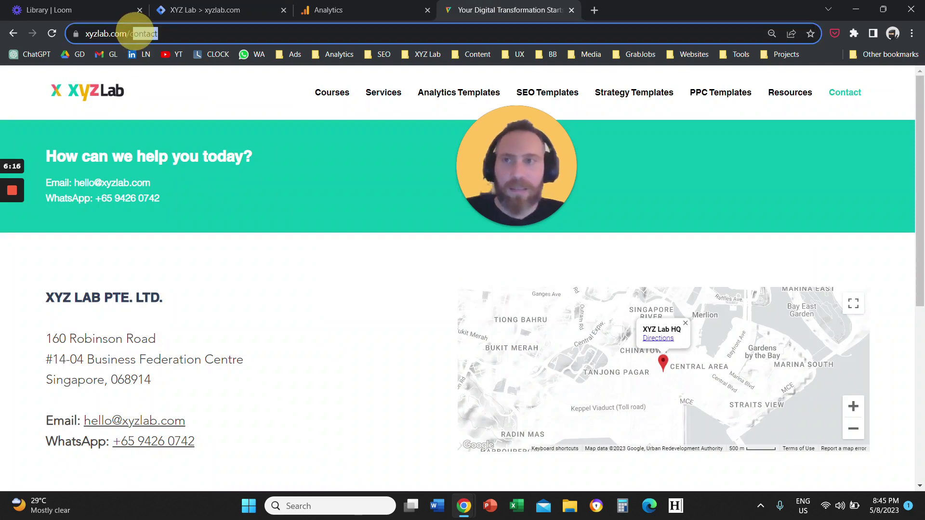
{"action": "right_click", "coordinate": [182, 38]}
{"action": "left_click", "coordinate": [233, 121]}
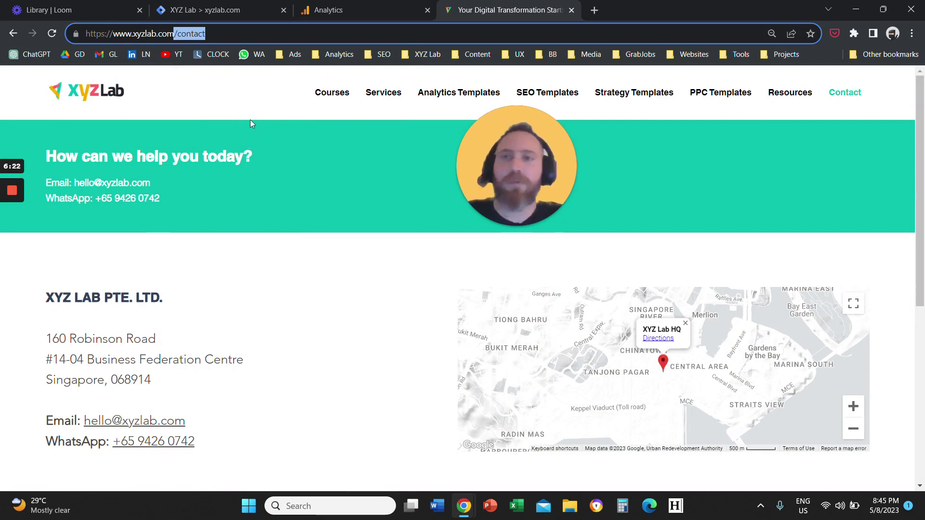
- Return to Google Tag Manager, paste "/contact" as the value for Page URL contains, and save the trigger
{"action": "left_click", "coordinate": [208, 5]}
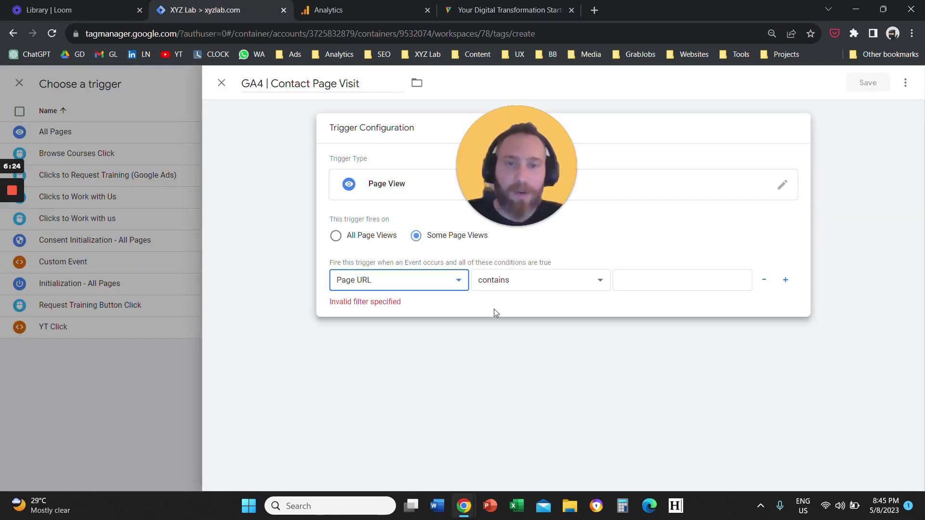
{"action": "left_click", "coordinate": [631, 279]}
{"action": "key", "text": "ctrl+v"}
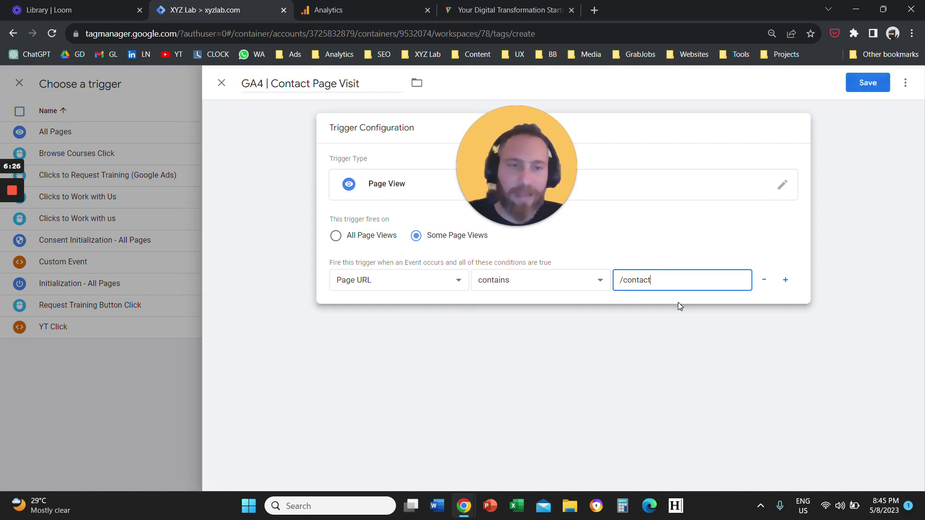
{"action": "left_click", "coordinate": [854, 83]}
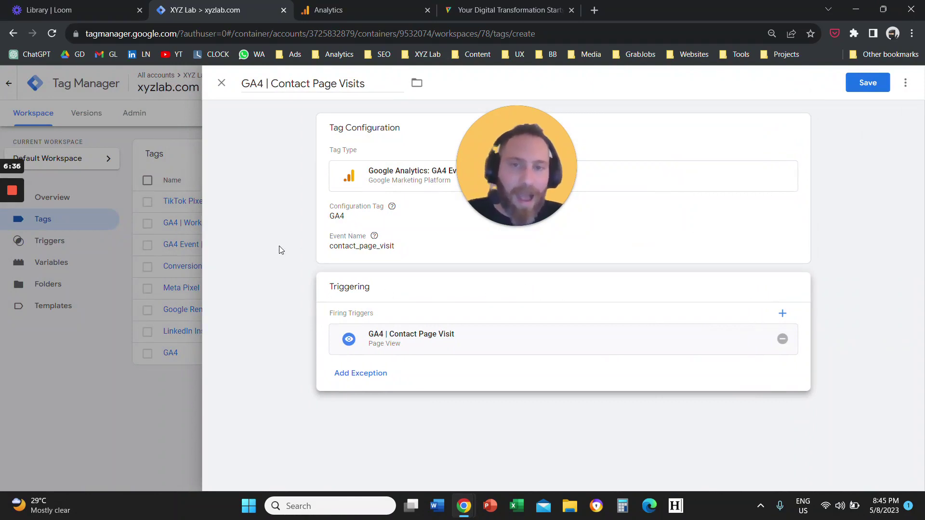
- Review the event tag's configuration tag, event name and the conditions of its firing trigger
{"action": "left_click_drag", "start_coordinate": [518, 188], "coordinate": [800, 215]}
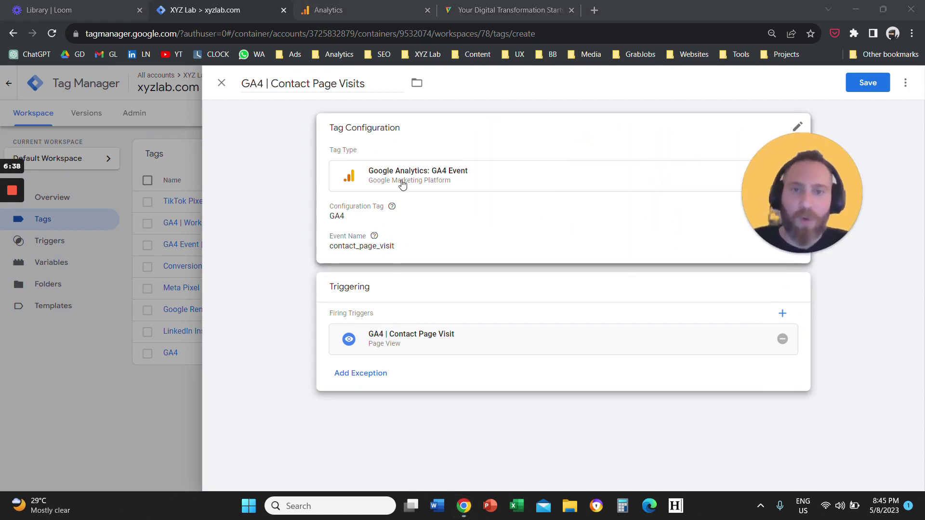
{"action": "left_click", "coordinate": [355, 219]}
{"action": "left_click", "coordinate": [367, 241]}
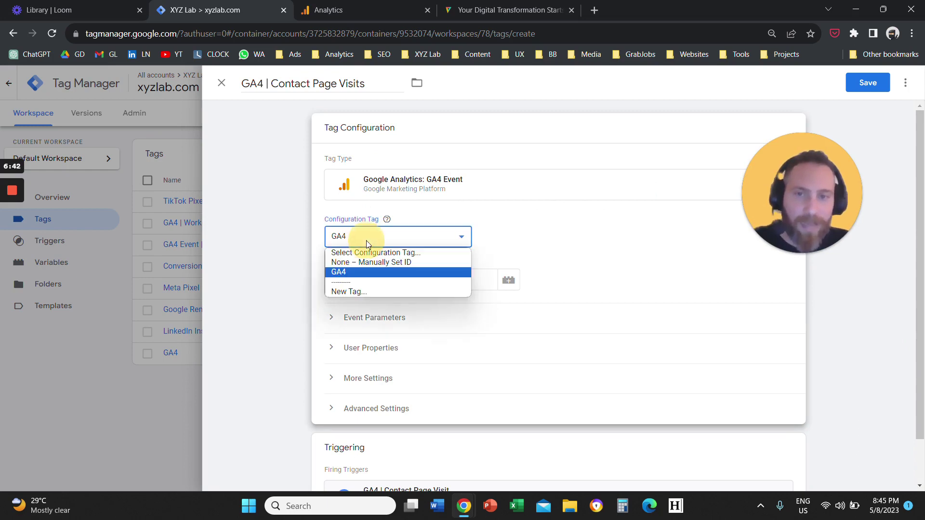
{"action": "left_click", "coordinate": [543, 224]}
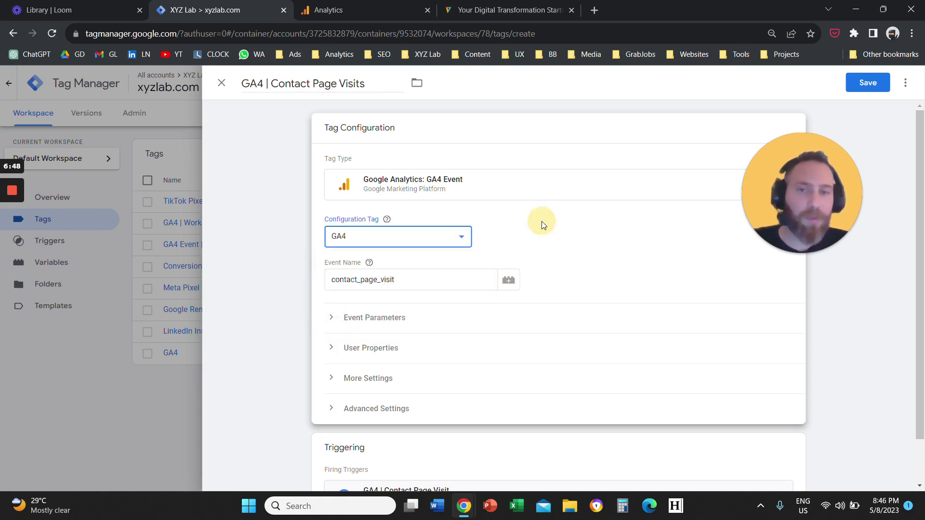
{"action": "left_click", "coordinate": [417, 275]}
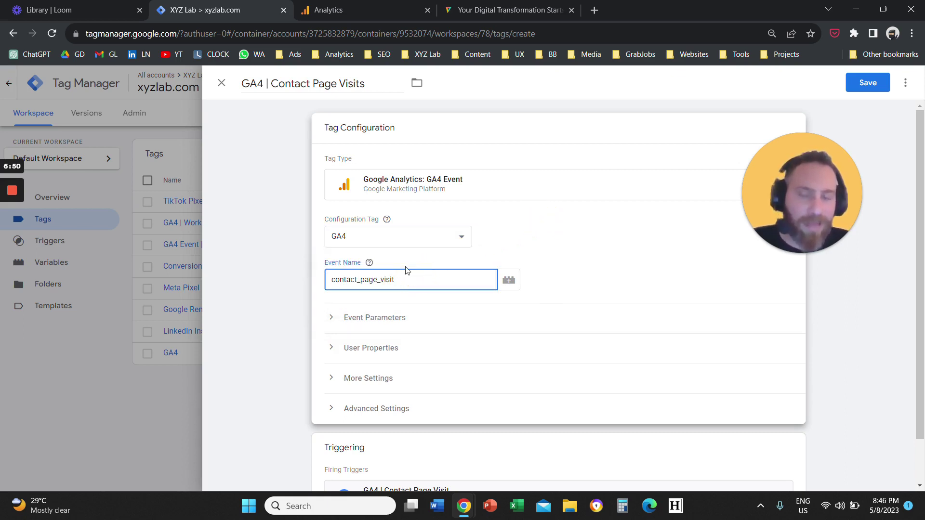
{"action": "scroll", "coordinate": [260, 247], "scroll_direction": "down", "scroll_amount": 2}
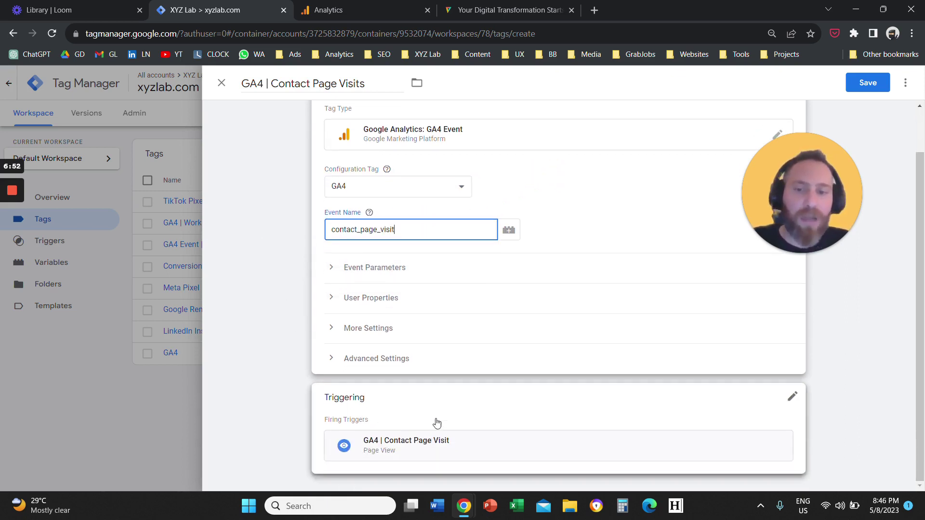
{"action": "left_click", "coordinate": [451, 446]}
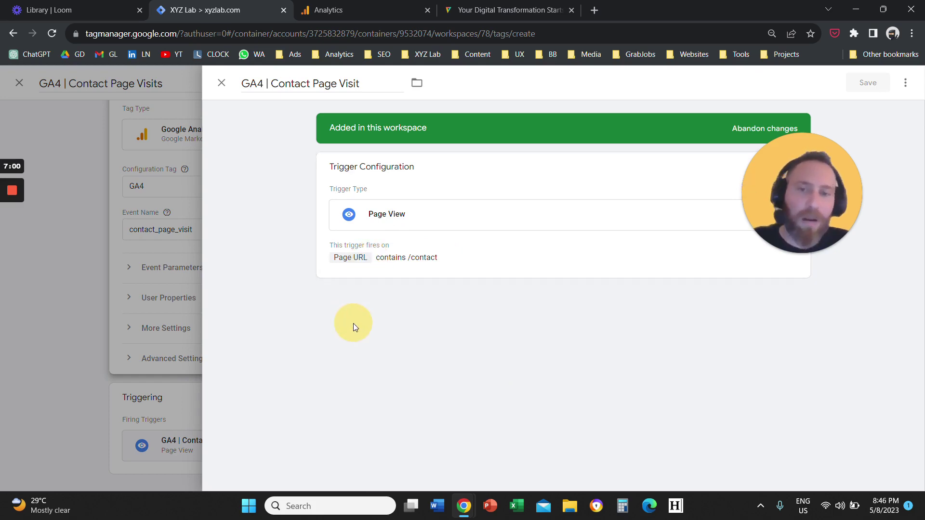
{"action": "left_click", "coordinate": [221, 83]}
{"action": "scroll", "coordinate": [305, 190], "scroll_direction": "up", "scroll_amount": 1}
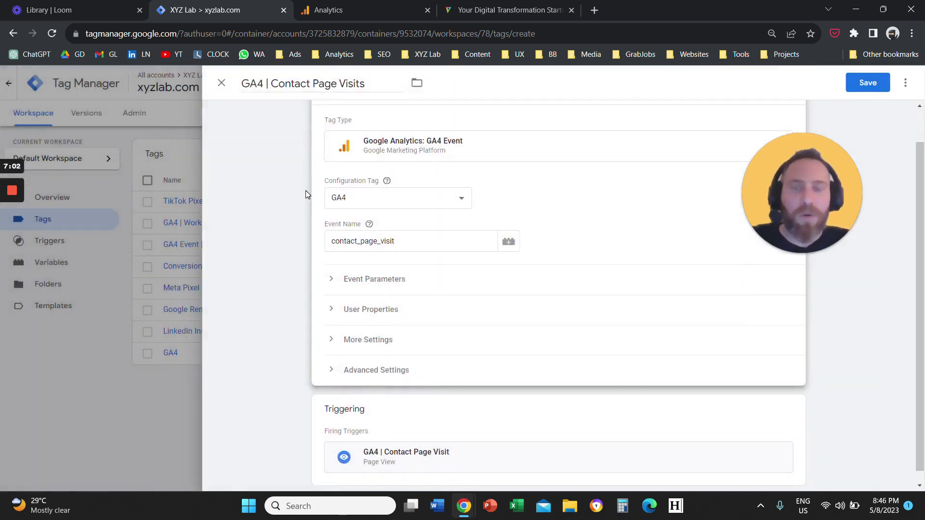
- Save the event tag and publish the workspace changes without a version name or description
{"action": "left_click", "coordinate": [868, 83]}
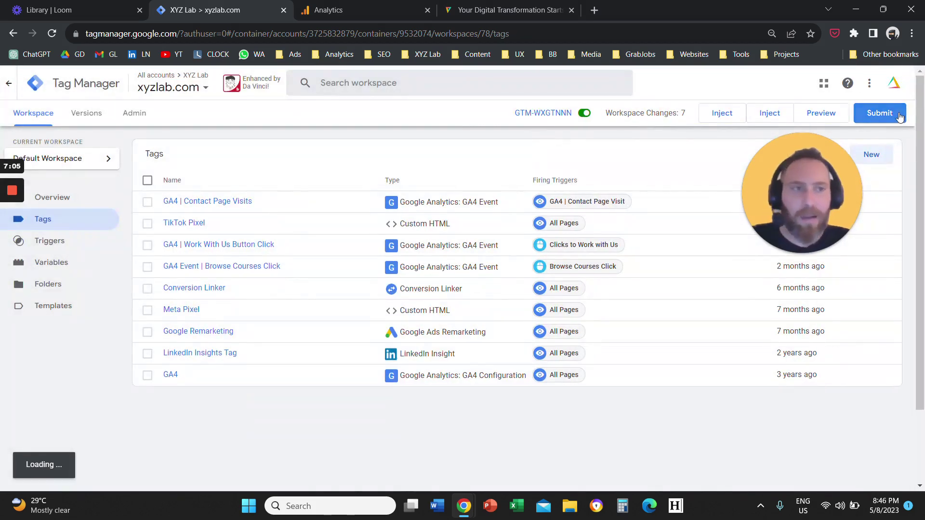
{"action": "left_click", "coordinate": [878, 112]}
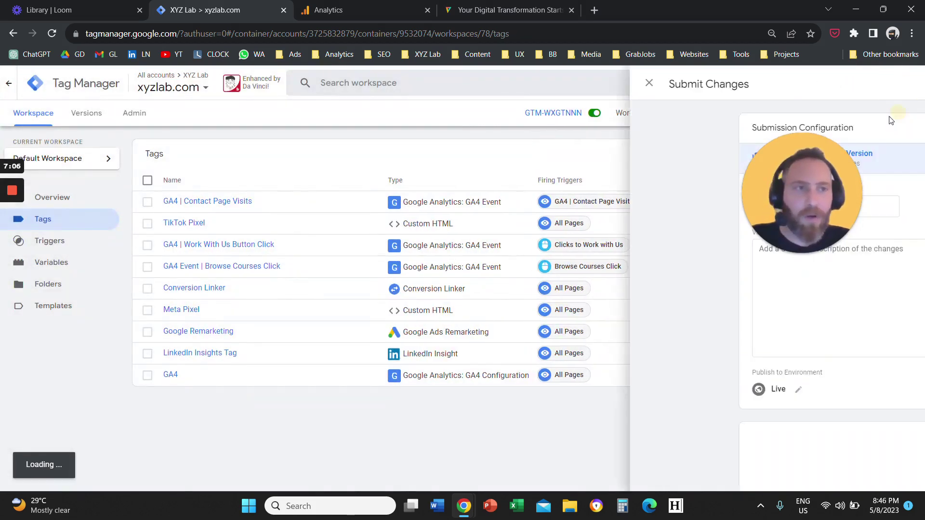
{"action": "left_click", "coordinate": [882, 83]}
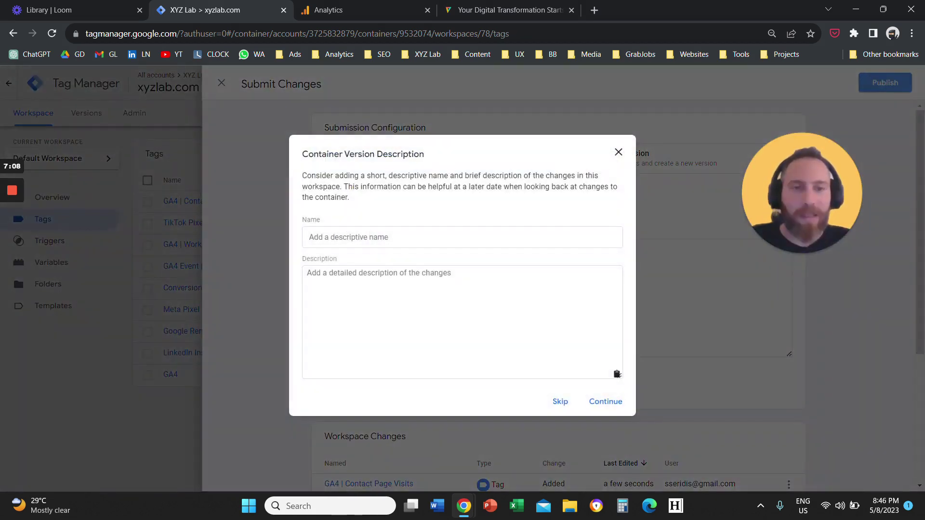
{"action": "left_click", "coordinate": [605, 402]}
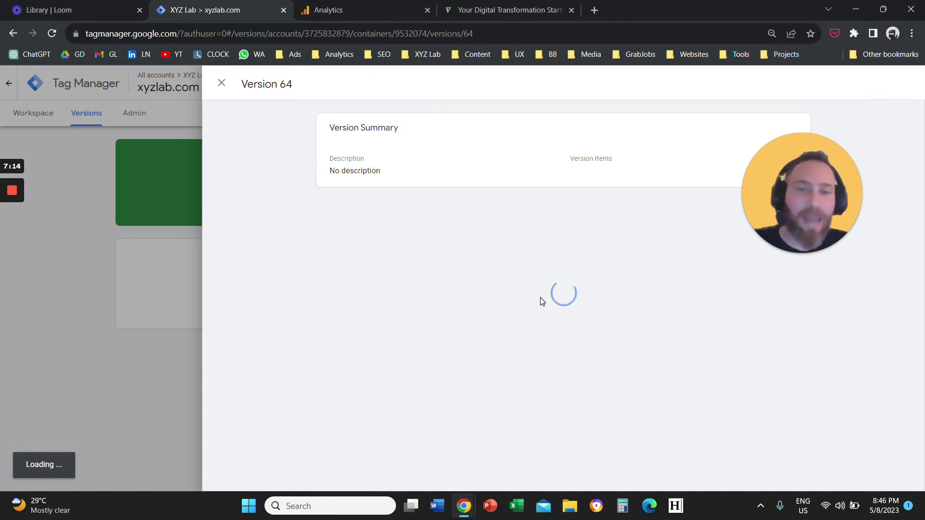
- Close the version summary, return to the workspace overview and launch preview mode
{"action": "left_click", "coordinate": [221, 83]}
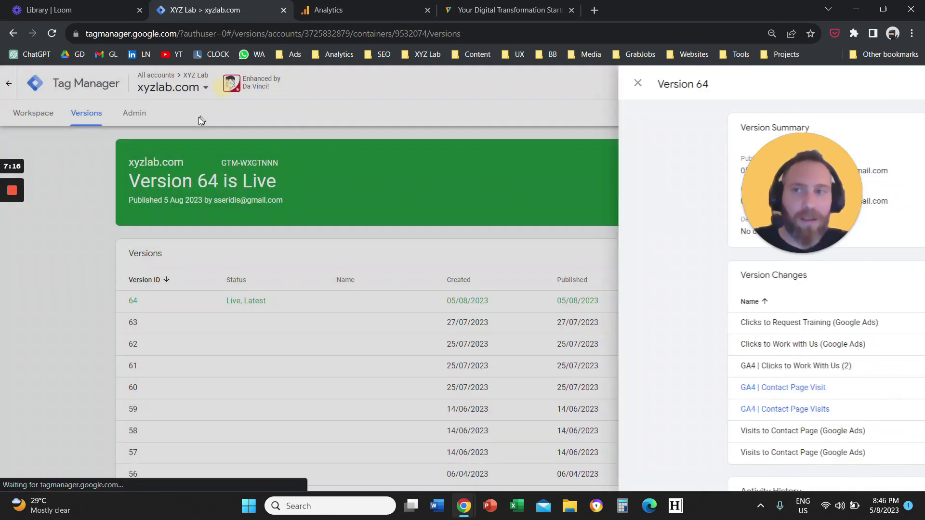
{"action": "left_click", "coordinate": [49, 115]}
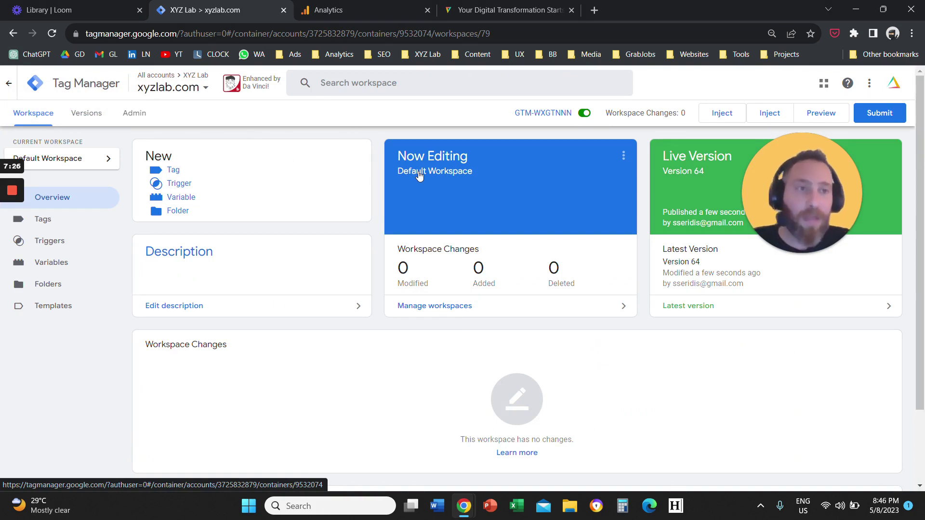
{"action": "left_click", "coordinate": [821, 113]}
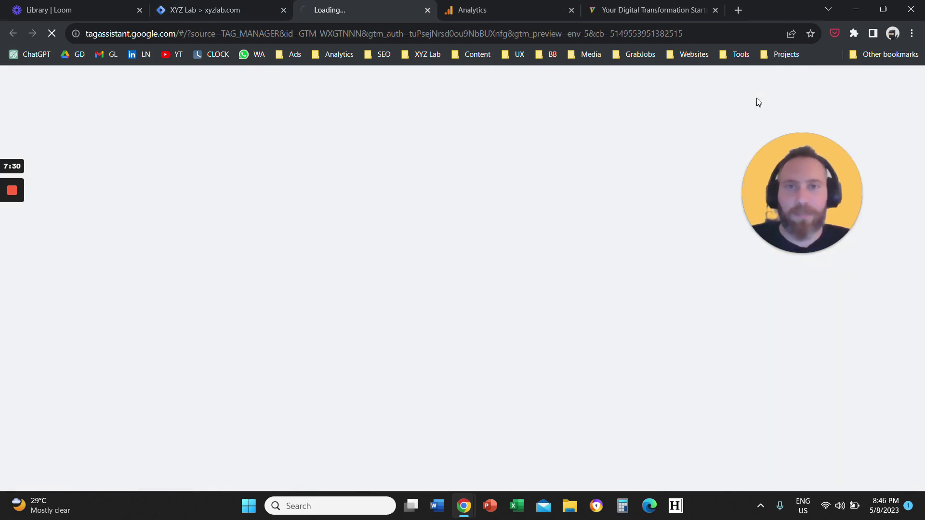
- Switch to the website's contact page and copy its full URL
{"action": "key", "text": "ctrl+5"}
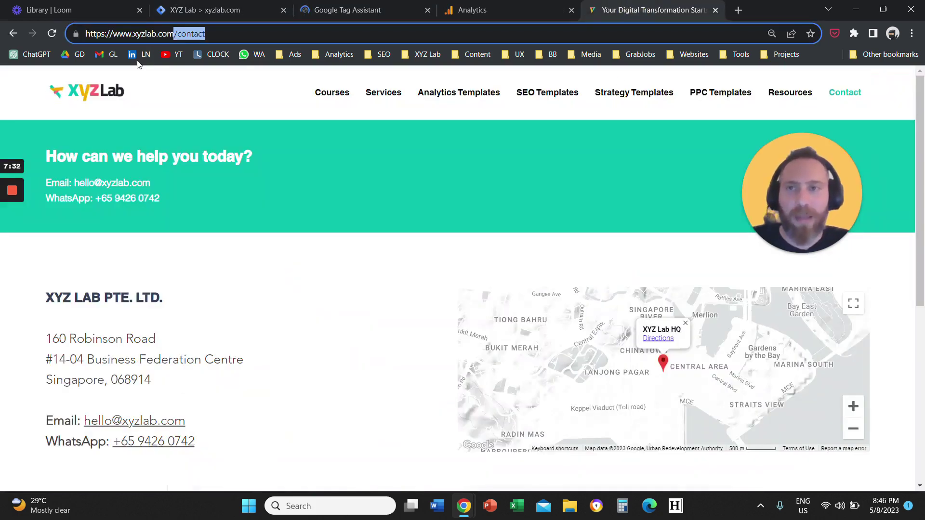
{"action": "key", "text": "ctrl+a"}
{"action": "right_click", "coordinate": [216, 33]}
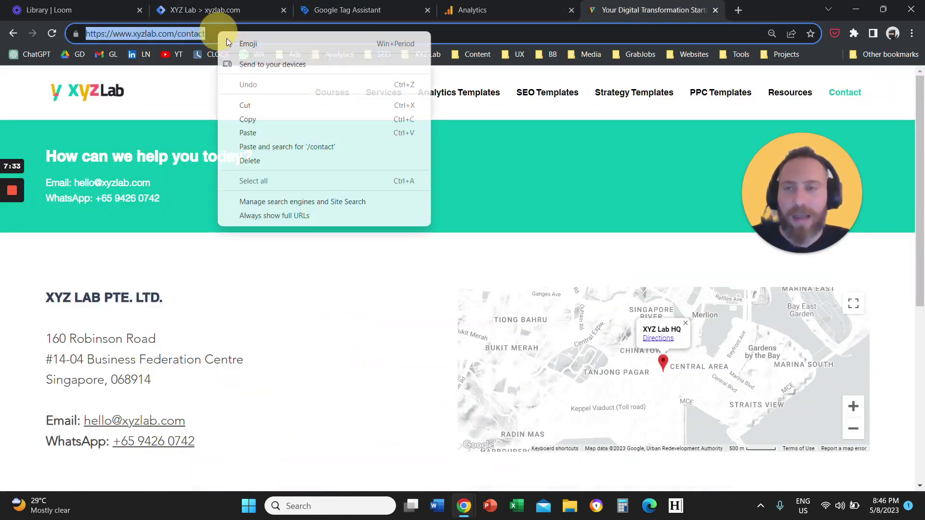
{"action": "left_click", "coordinate": [266, 119]}
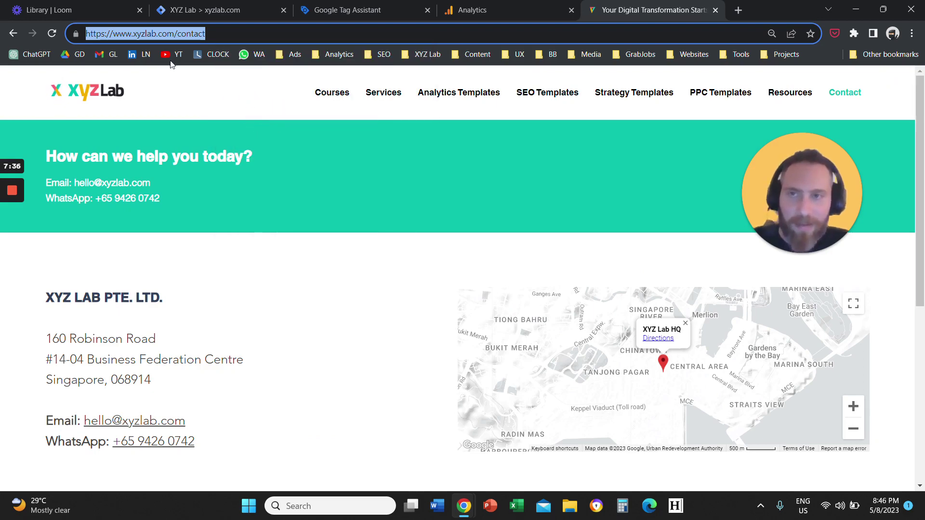
{"action": "left_click", "coordinate": [395, 10]}
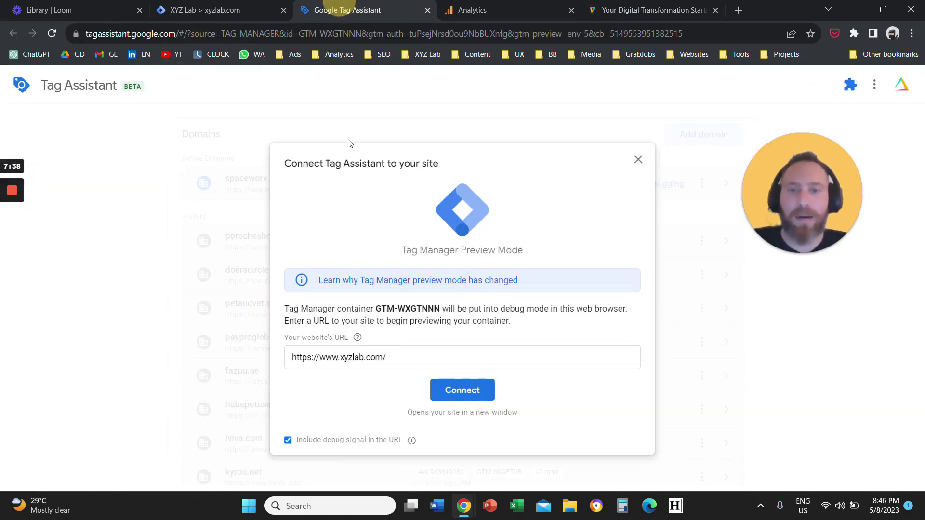
{"action": "left_click", "coordinate": [385, 357]}
{"action": "key", "text": "ctrl+a"}
{"action": "key", "text": "ctrl+v"}
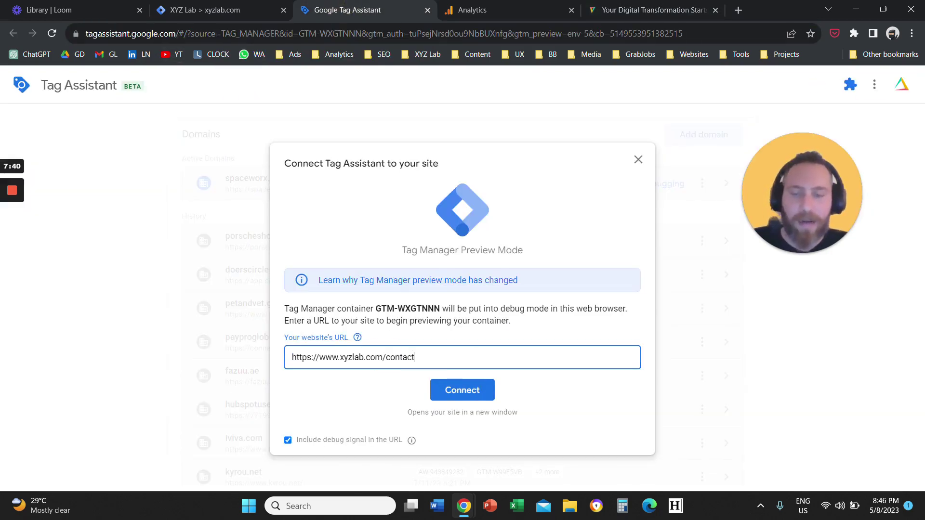
{"action": "left_click", "coordinate": [465, 391]}
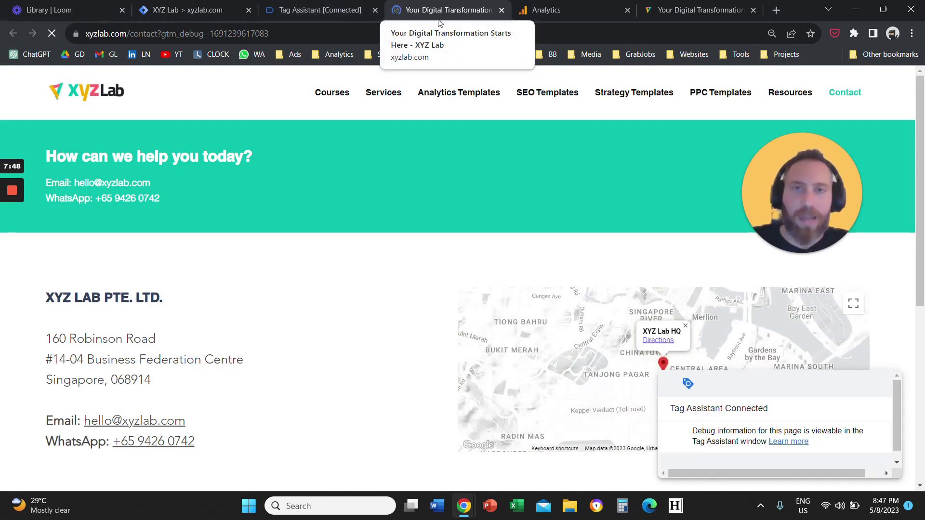
- Move the Tag Assistant badge aside on the contact page and continue to the debug summary in Tag Assistant
{"action": "left_click_drag", "start_coordinate": [742, 384], "coordinate": [482, 241]}
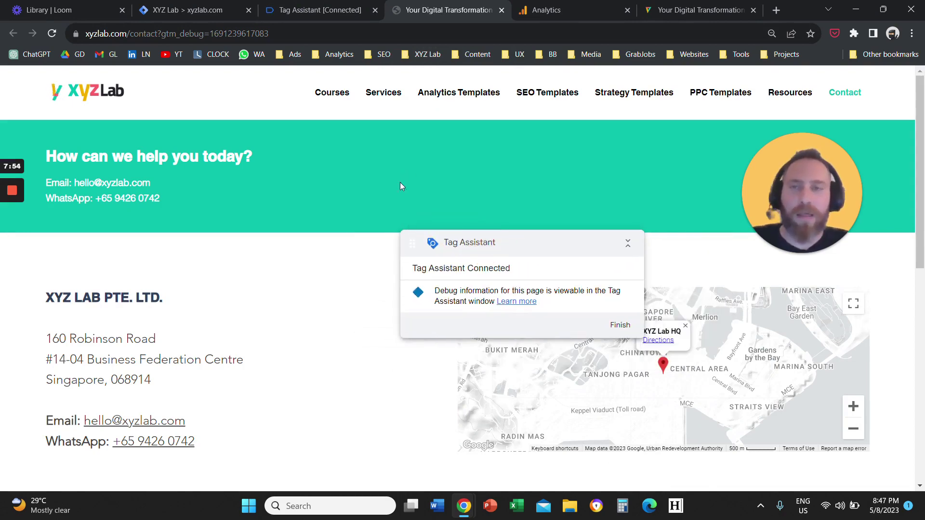
{"action": "left_click", "coordinate": [318, 9]}
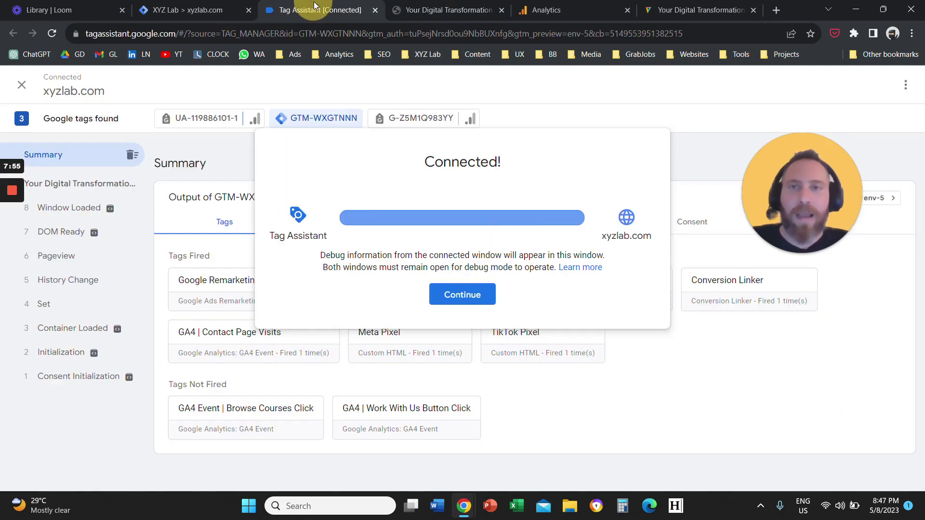
{"action": "left_click", "coordinate": [468, 302]}
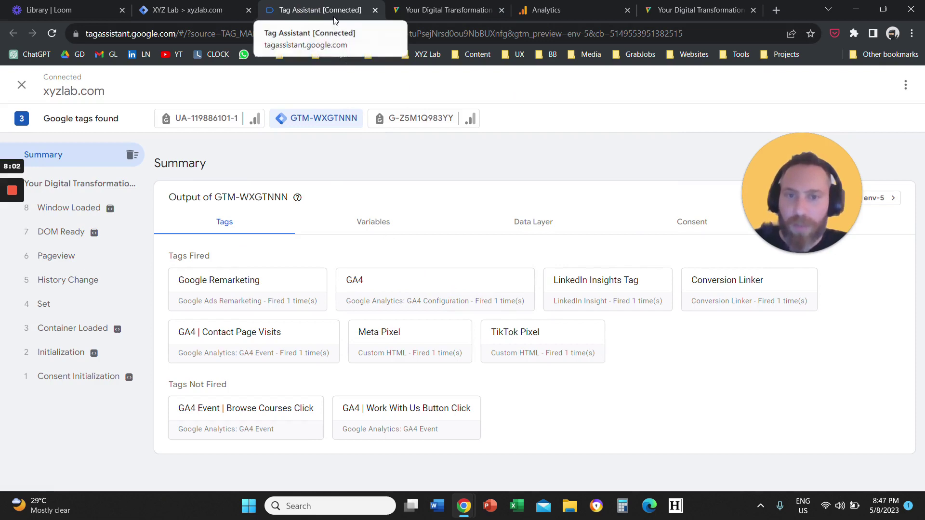
- Examine the fired tags and inspect the properties and firing triggers of "GA4 | Contact Page Visits"
{"action": "left_click_drag", "start_coordinate": [167, 259], "coordinate": [202, 256]}
{"action": "left_click", "coordinate": [165, 338]}
{"action": "left_click_drag", "start_coordinate": [165, 337], "coordinate": [283, 339]}
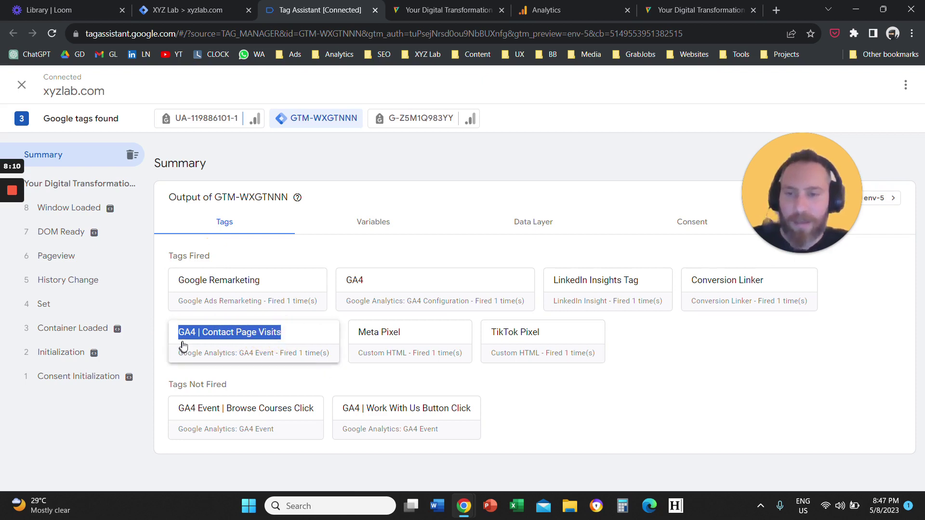
{"action": "left_click", "coordinate": [283, 336]}
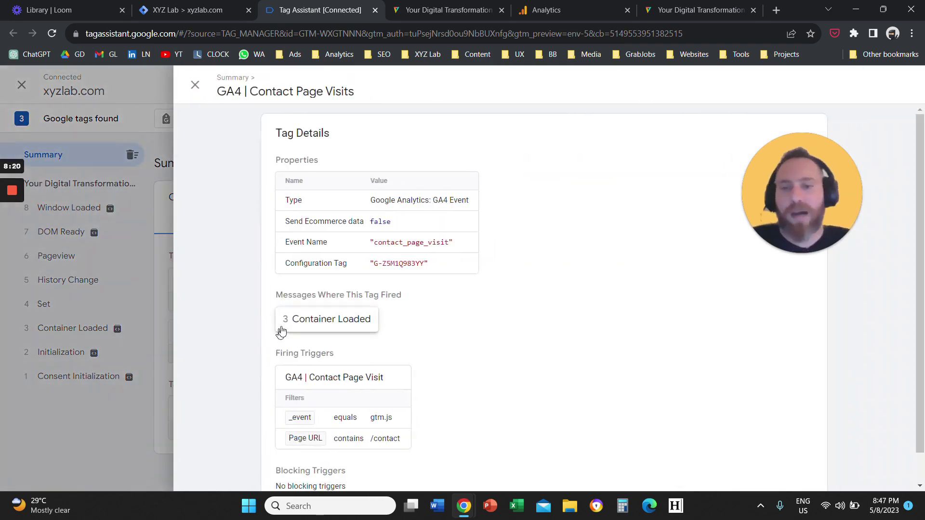
{"action": "scroll", "coordinate": [275, 316], "scroll_direction": "down", "scroll_amount": 1}
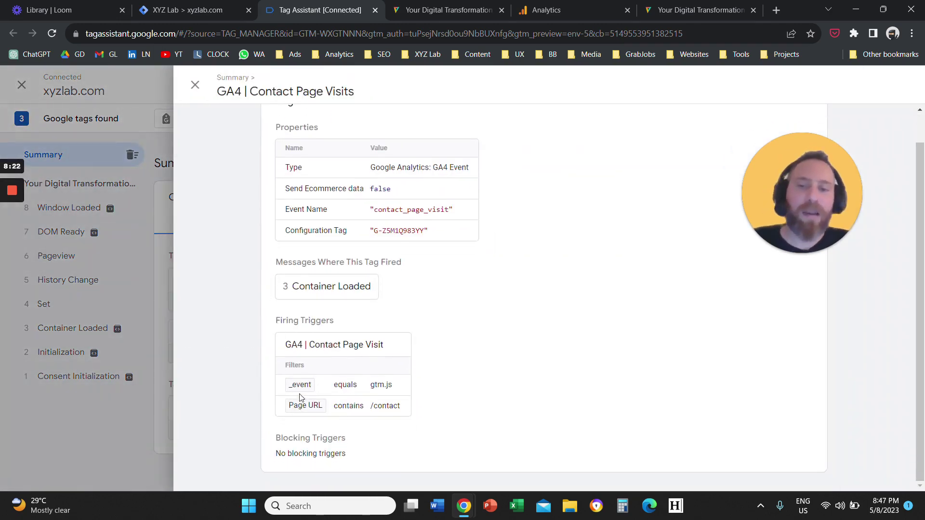
- Review the contact page trigger's URL condition, then stop debugging xyzlab.com and close Tag Assistant
{"action": "left_click_drag", "start_coordinate": [336, 414], "coordinate": [401, 407]}
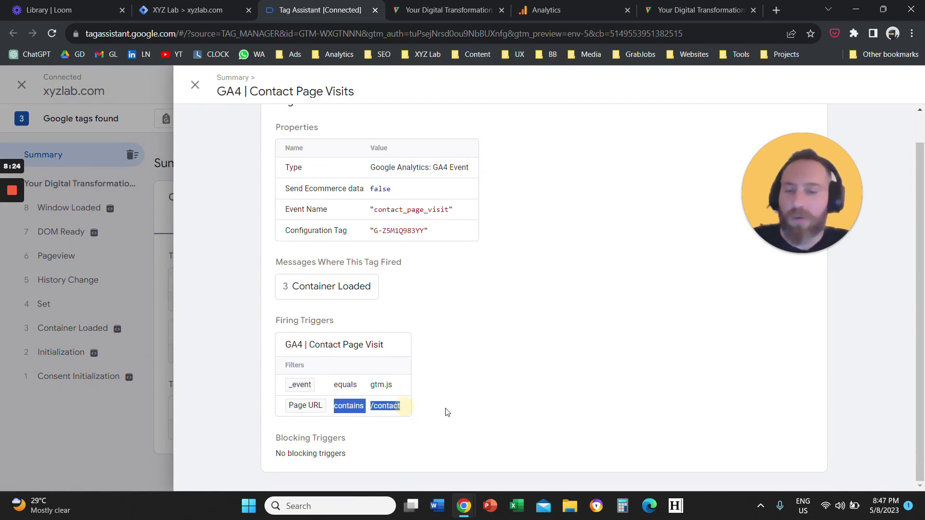
{"action": "left_click", "coordinate": [195, 86]}
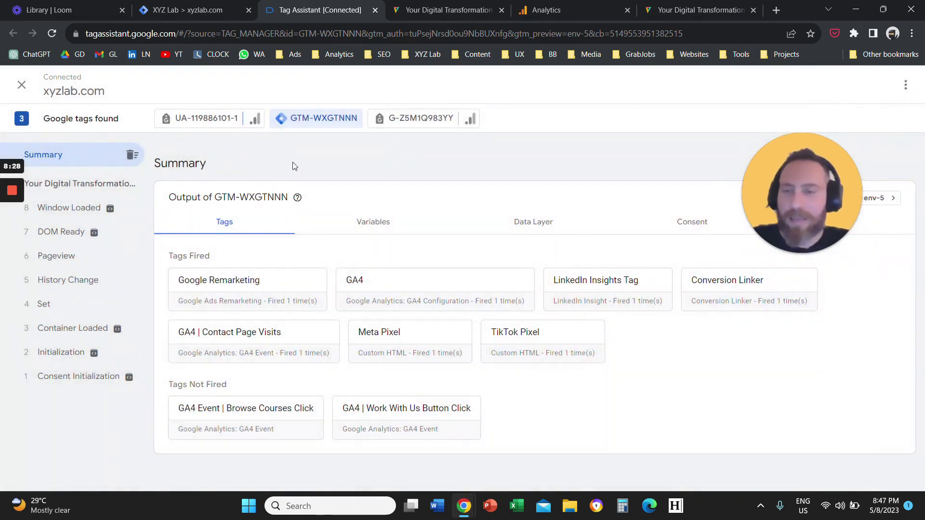
{"action": "left_click", "coordinate": [22, 86]}
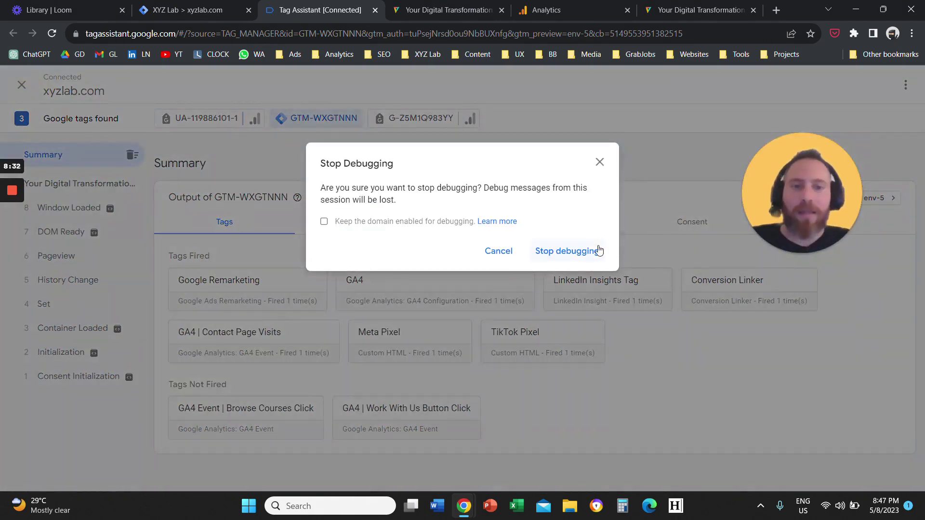
{"action": "left_click", "coordinate": [566, 251]}
{"action": "left_click", "coordinate": [654, 185]}
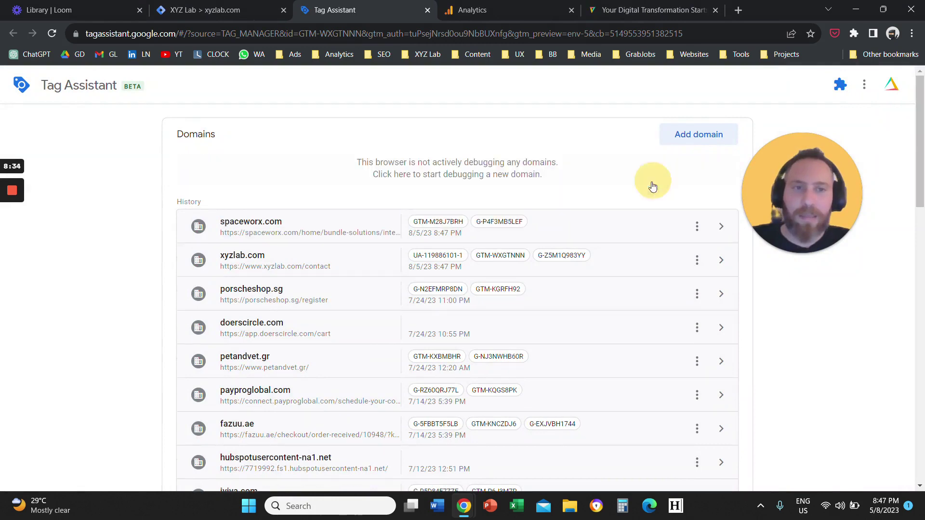
{"action": "left_click", "coordinate": [428, 10]}
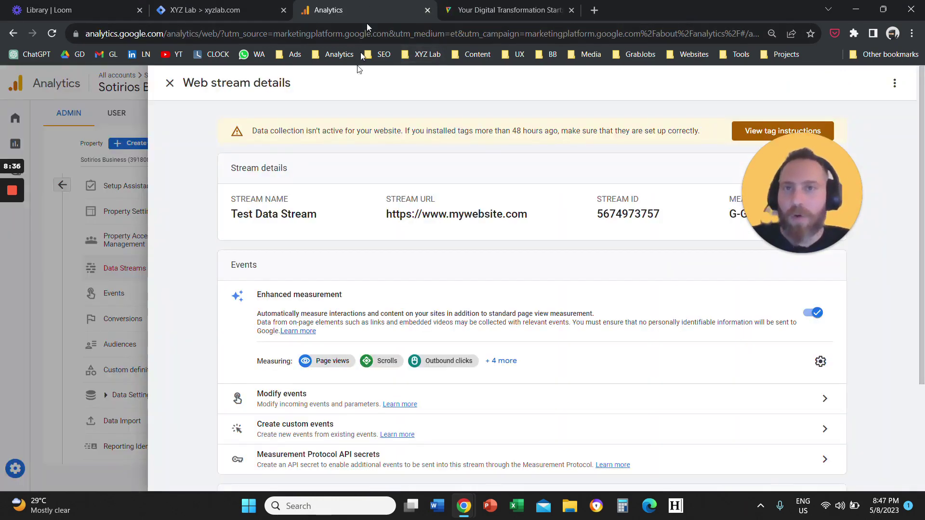
- Leave the web stream details in Google Analytics and examine the Traffic acquisition report down to its channel group table
{"action": "left_click", "coordinate": [169, 83]}
{"action": "left_click", "coordinate": [63, 185]}
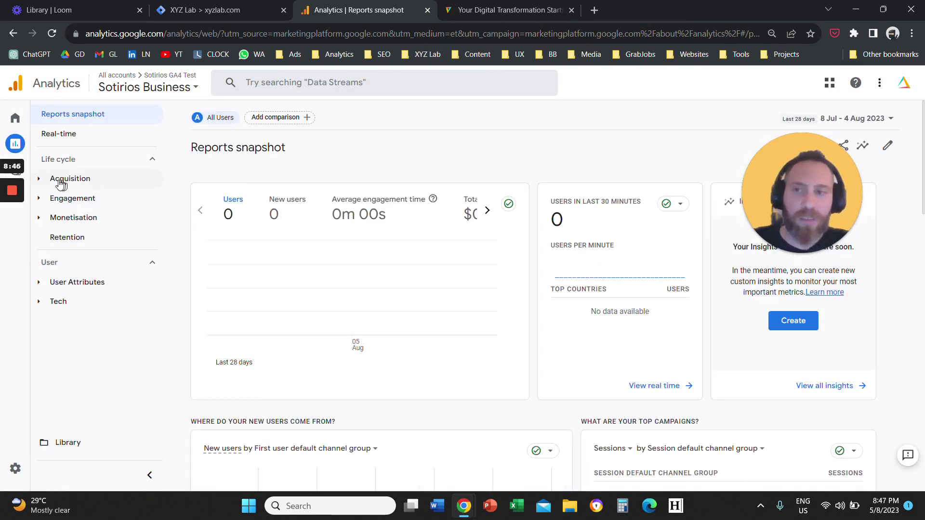
{"action": "left_click", "coordinate": [47, 179]}
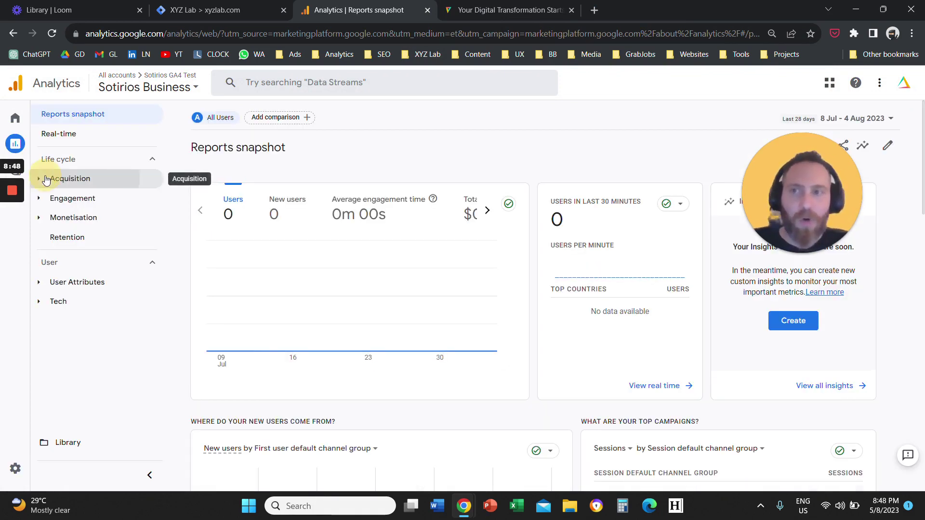
{"action": "left_click", "coordinate": [91, 236]}
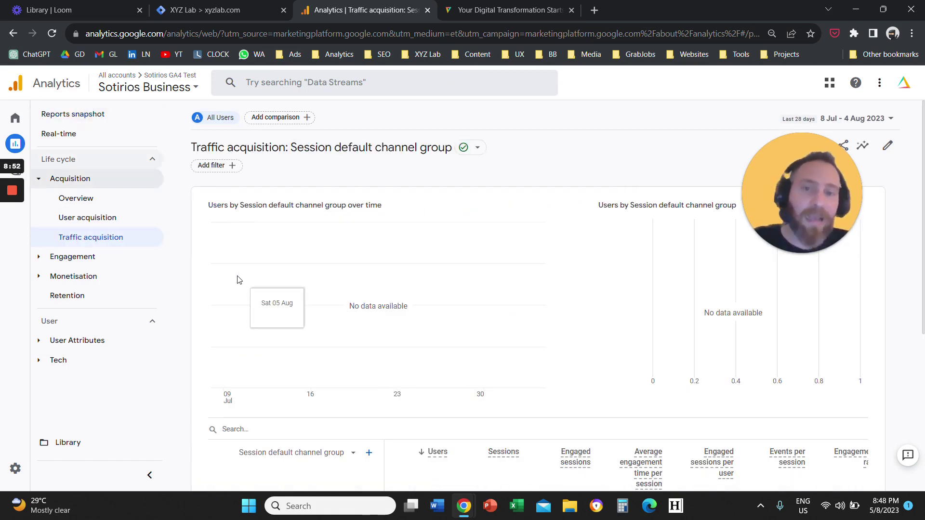
{"action": "scroll", "coordinate": [442, 266], "scroll_direction": "down", "scroll_amount": 5}
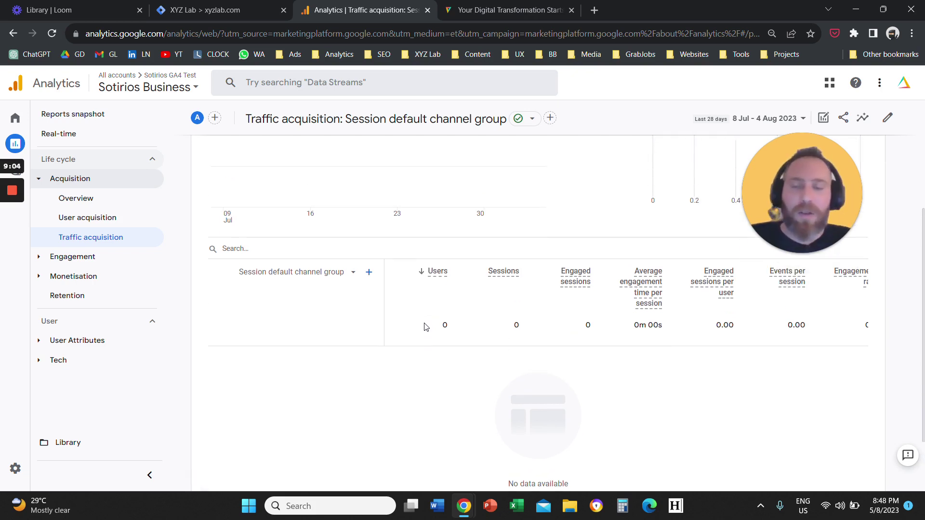
{"action": "scroll", "coordinate": [425, 326], "scroll_direction": "up", "scroll_amount": 5}
- Switch to Google Tag Manager, review the container's tags and triggers, and return to the workspace overview
{"action": "left_click", "coordinate": [217, 10]}
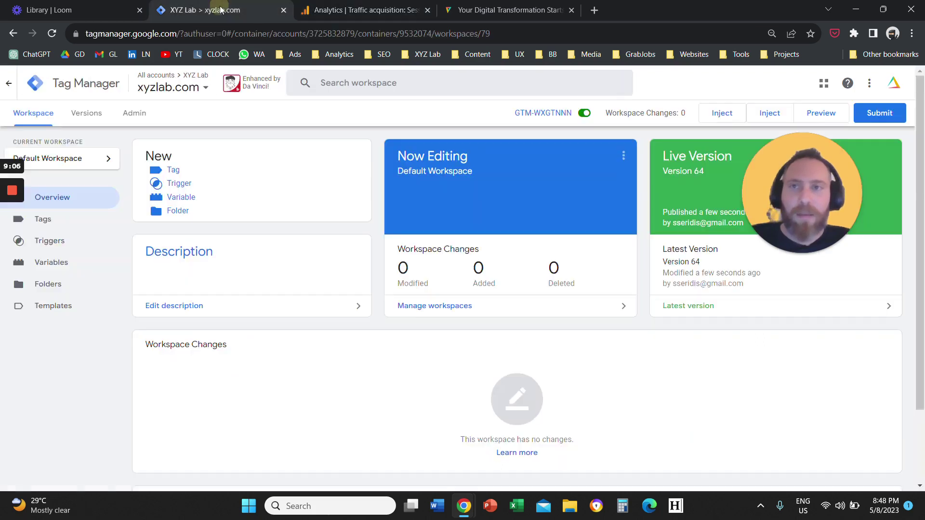
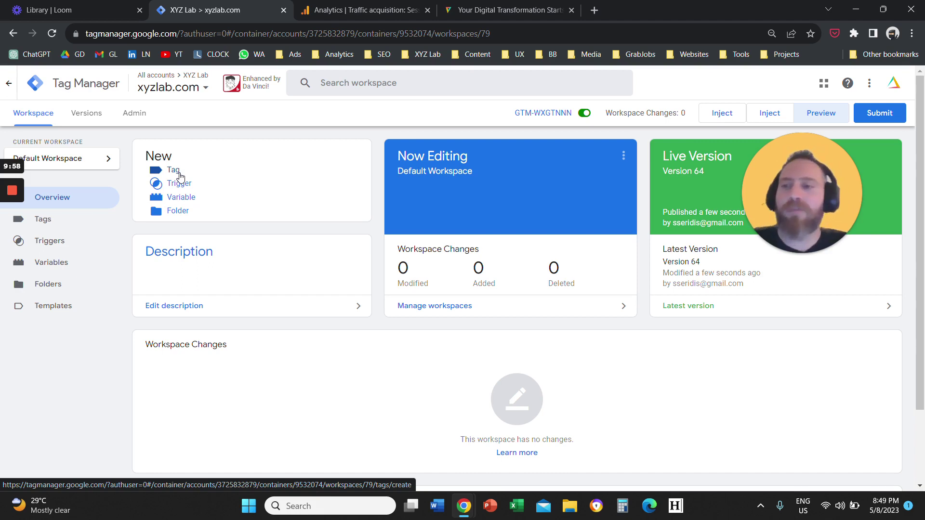
{"action": "left_click", "coordinate": [91, 226]}
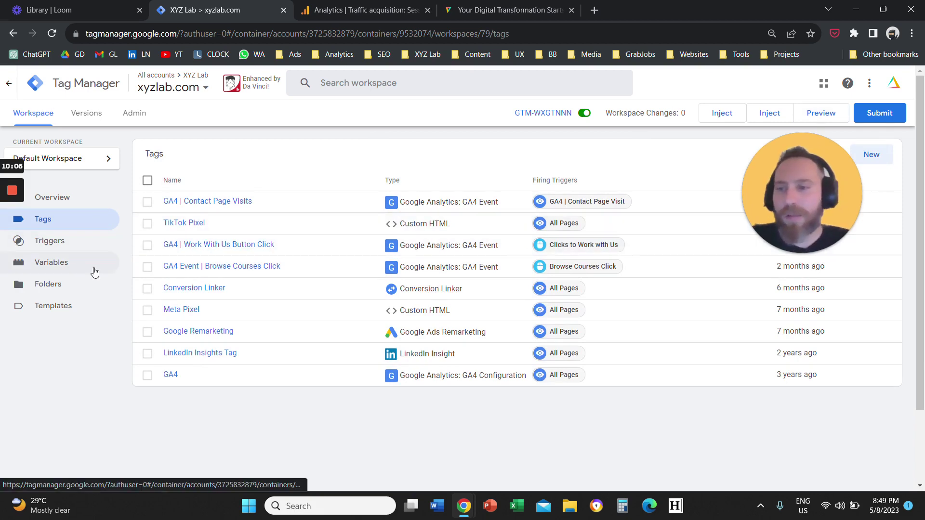
{"action": "left_click", "coordinate": [92, 244]}
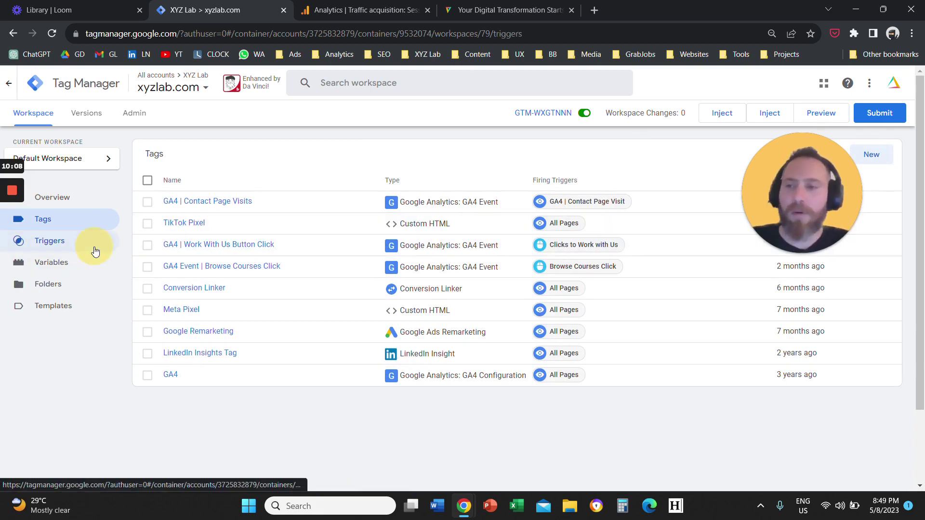
{"action": "left_click", "coordinate": [89, 225]}
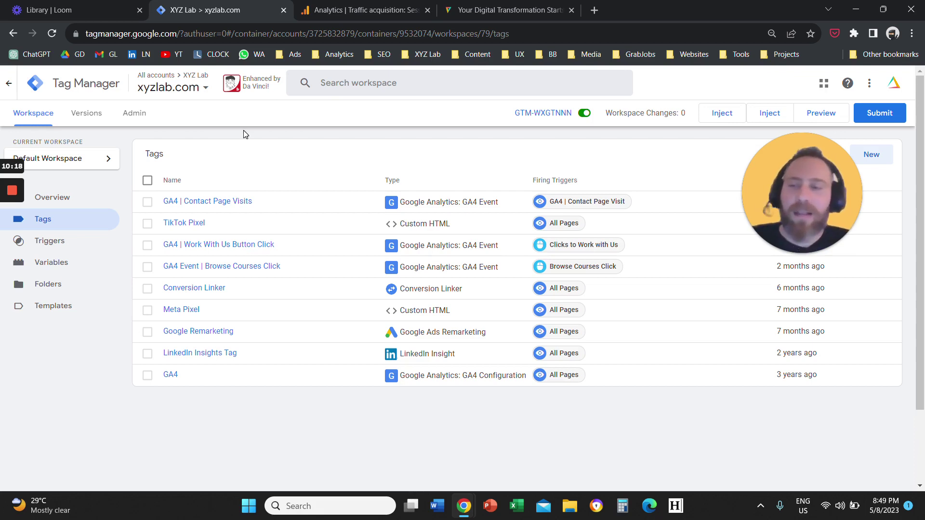
{"action": "left_click", "coordinate": [82, 205]}
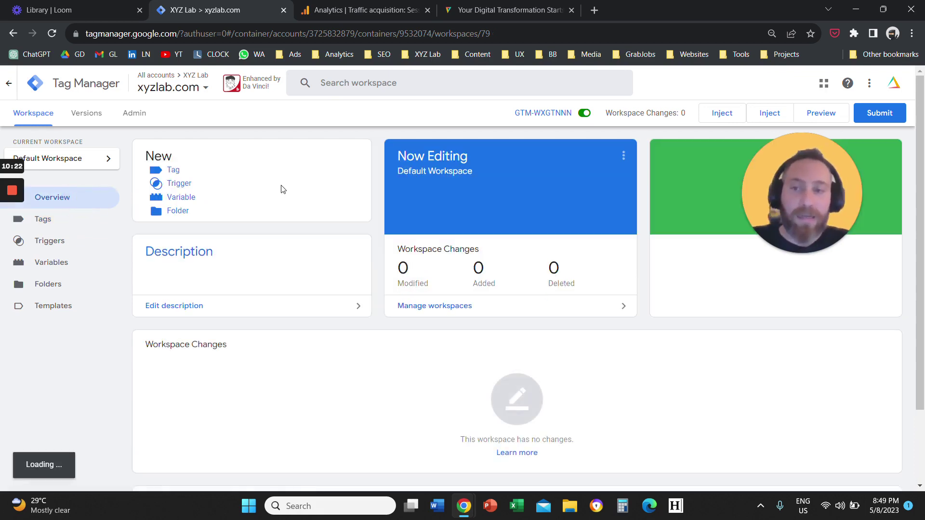